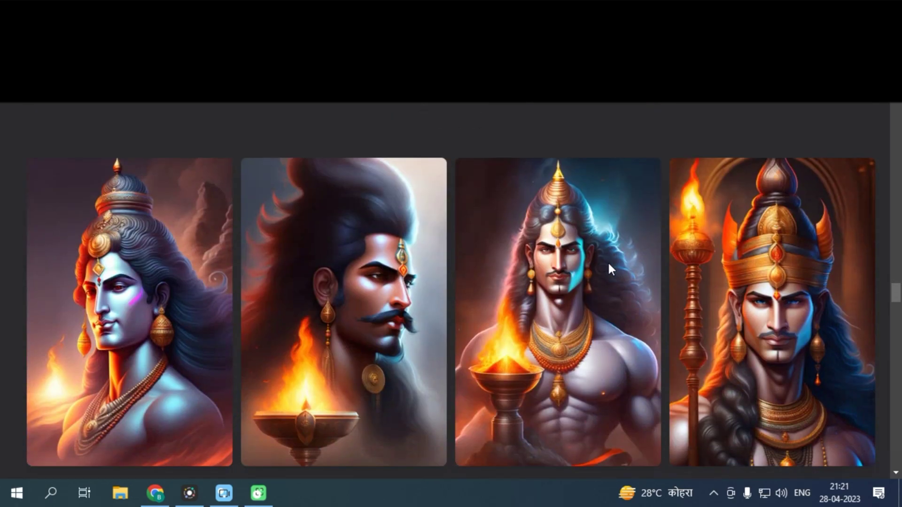
{"action": "scroll", "coordinate": [608, 262], "scroll_direction": "down", "scroll_amount": 10}
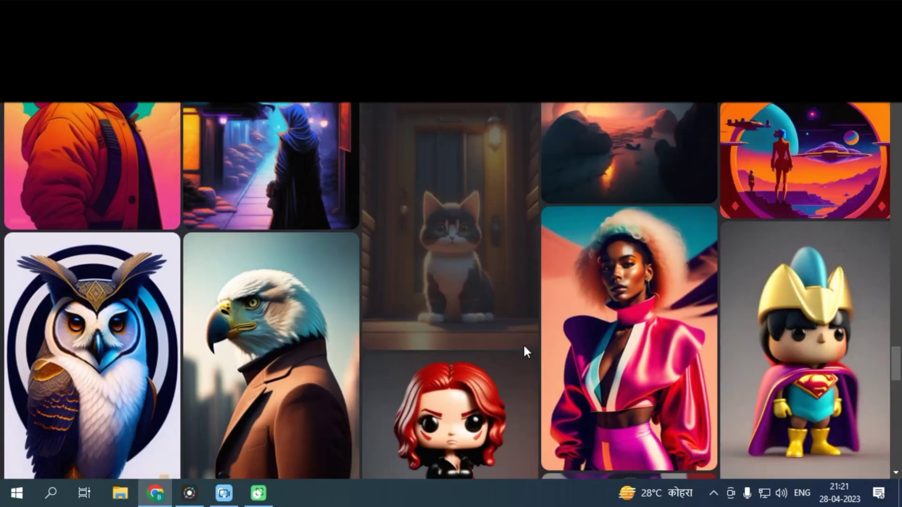
{"action": "scroll", "coordinate": [523, 345], "scroll_direction": "down", "scroll_amount": 15}
{"action": "scroll", "coordinate": [523, 345], "scroll_direction": "down", "scroll_amount": 15}
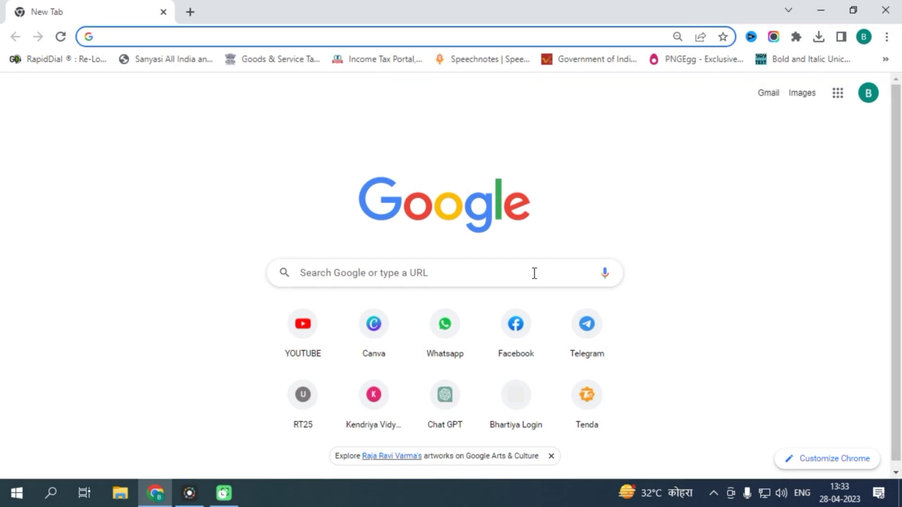
Search Google for "lexica ai" and open the Lexica website at lexica.art
{"action": "left_click", "coordinate": [457, 277]}
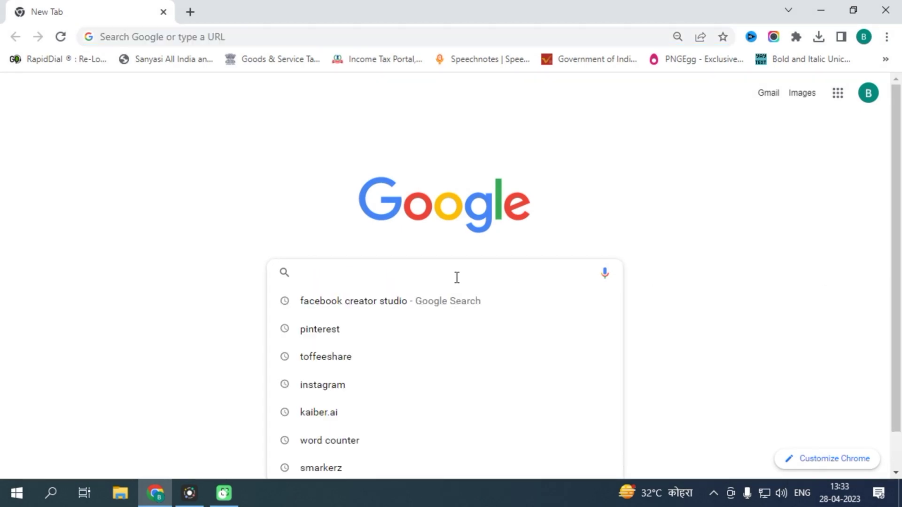
{"action": "type", "text": "lexica ai"}
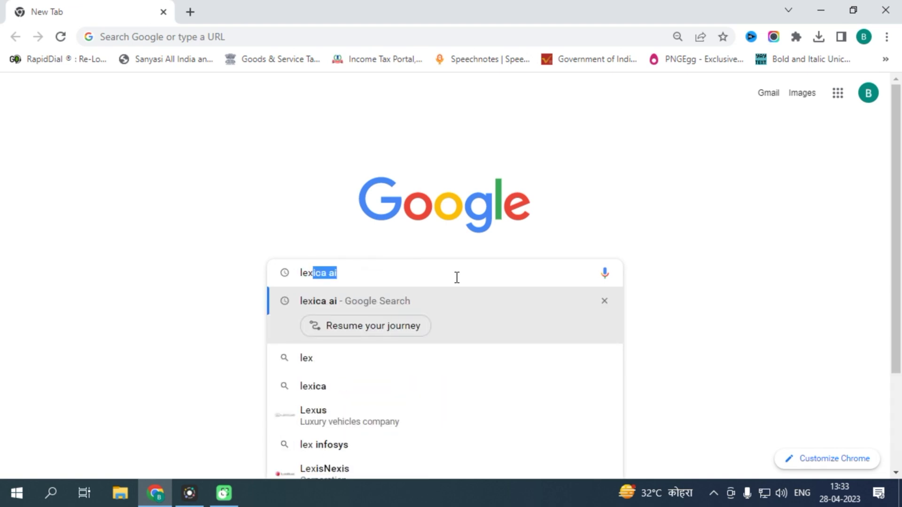
{"action": "key", "text": "Return"}
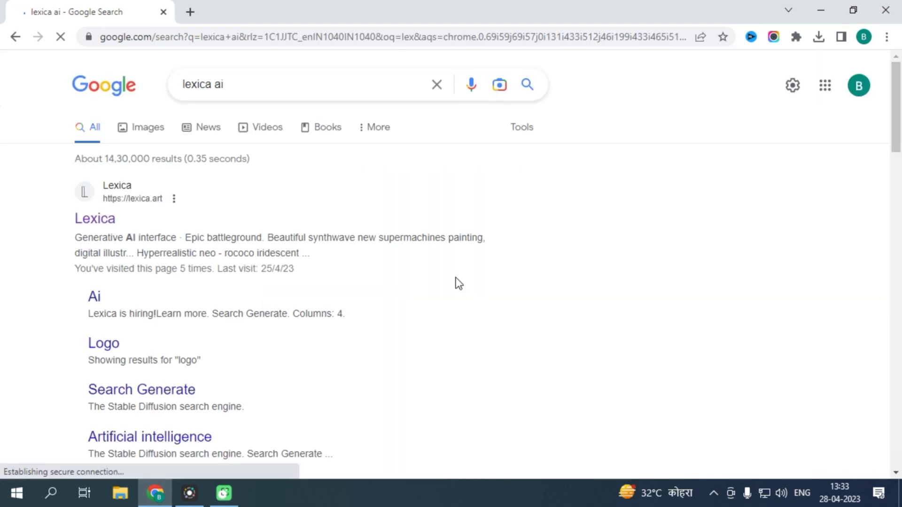
{"action": "left_click", "coordinate": [109, 224]}
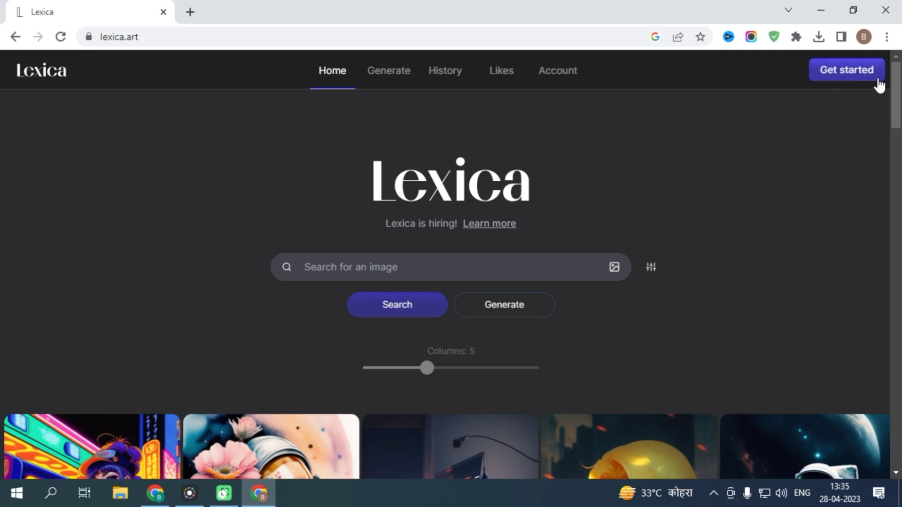
Sign in to Lexica by continuing with one of the listed Google accounts
{"action": "left_click", "coordinate": [850, 78]}
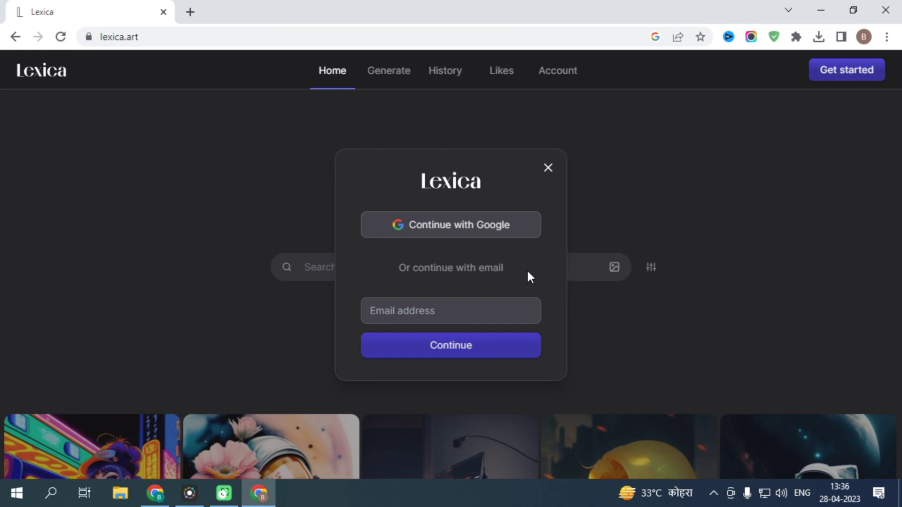
{"action": "left_click", "coordinate": [468, 234]}
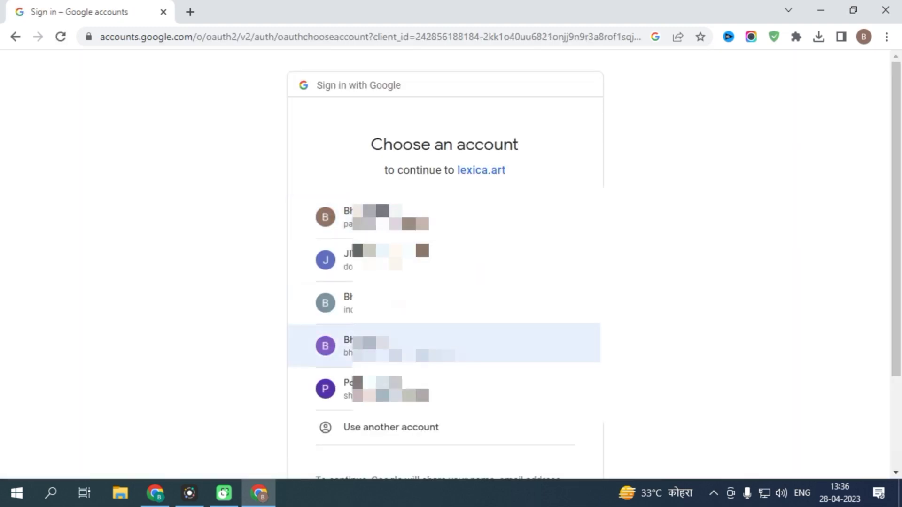
{"action": "left_click", "coordinate": [435, 314]}
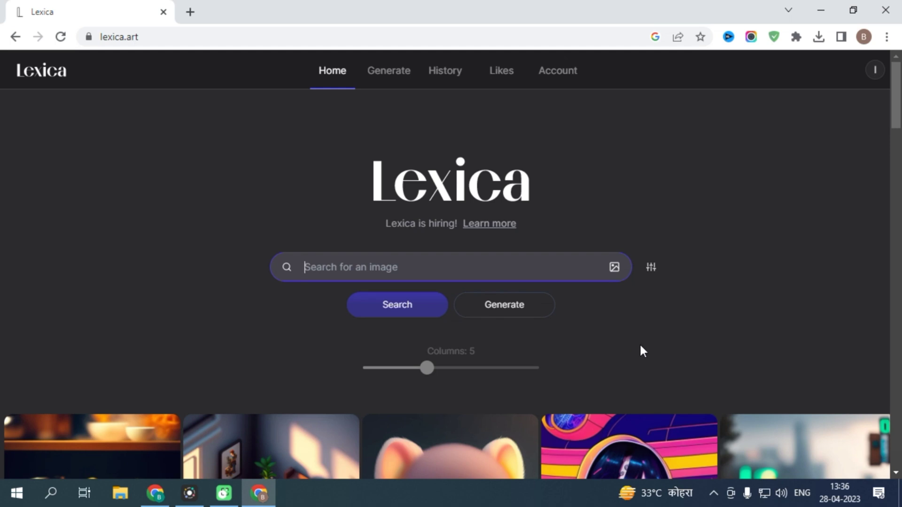
Browse the home page gallery and view the details of the black and white shih tzu toy dog image
{"action": "scroll", "coordinate": [639, 343], "scroll_direction": "down", "scroll_amount": 12}
{"action": "scroll", "coordinate": [644, 384], "scroll_direction": "down", "scroll_amount": 15}
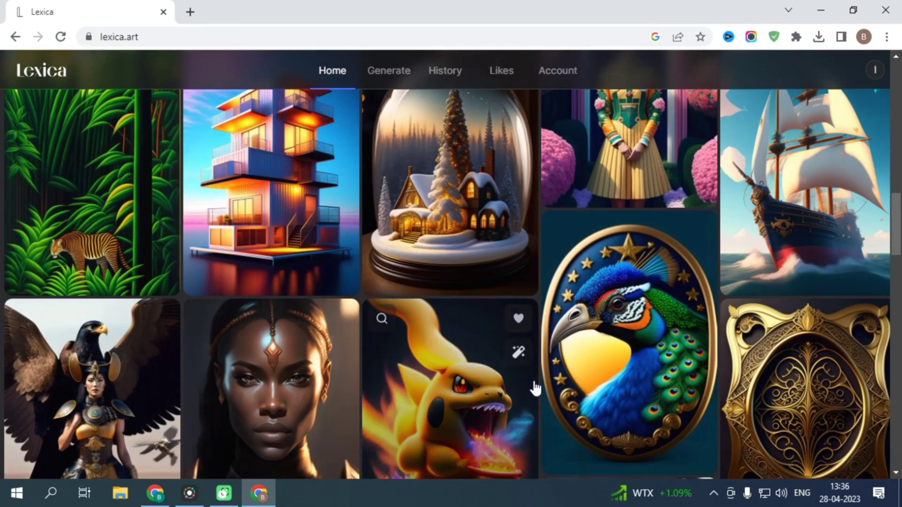
{"action": "scroll", "coordinate": [534, 385], "scroll_direction": "down", "scroll_amount": 10}
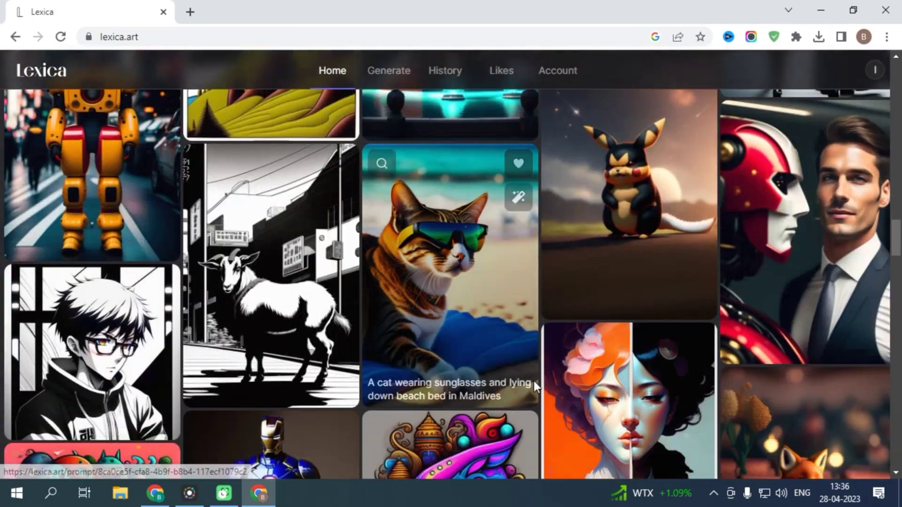
{"action": "scroll", "coordinate": [528, 311], "scroll_direction": "down", "scroll_amount": 15}
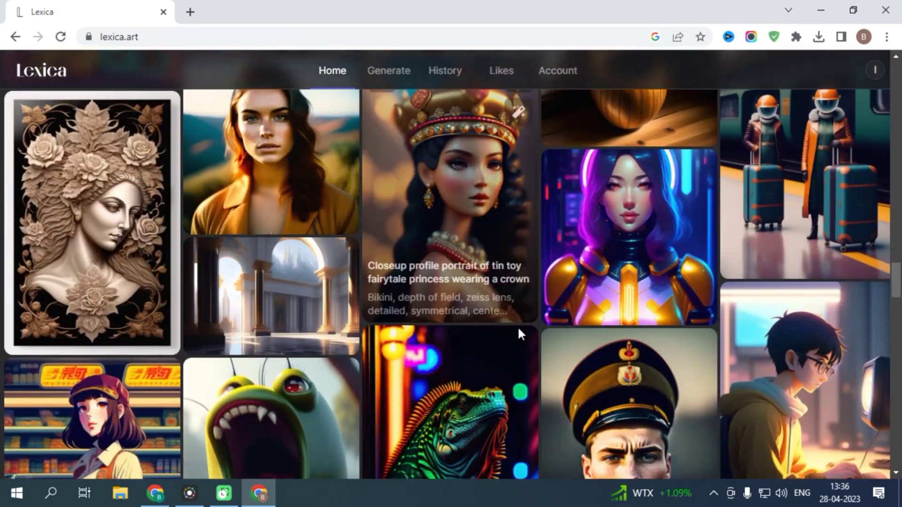
{"action": "scroll", "coordinate": [582, 385], "scroll_direction": "up", "scroll_amount": 10}
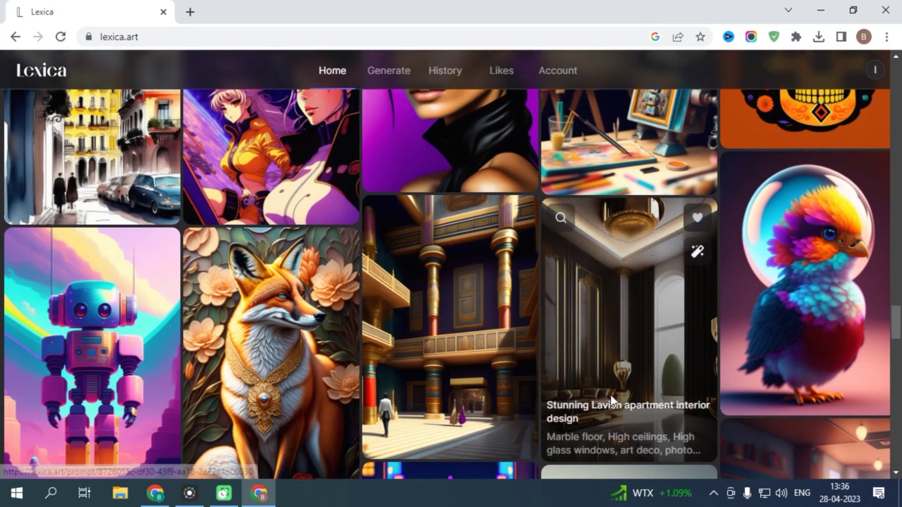
{"action": "scroll", "coordinate": [587, 357], "scroll_direction": "up", "scroll_amount": 10}
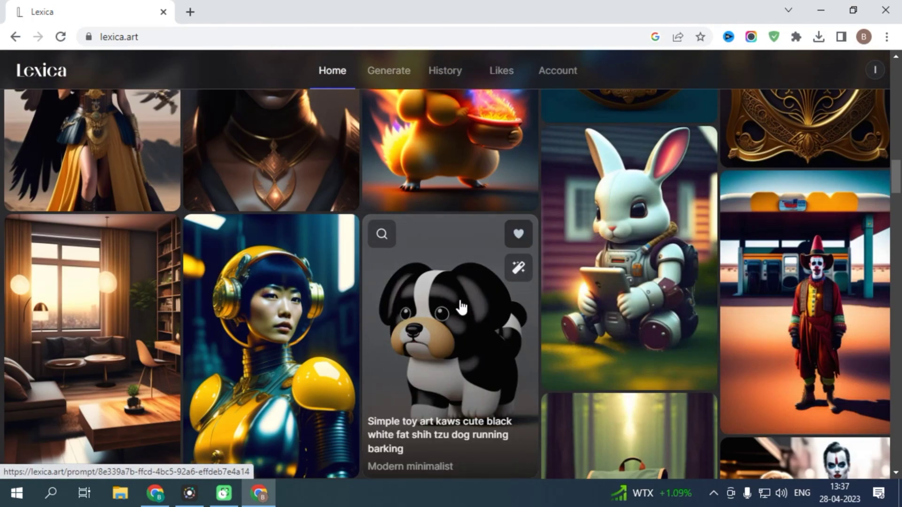
{"action": "left_click", "coordinate": [459, 299]}
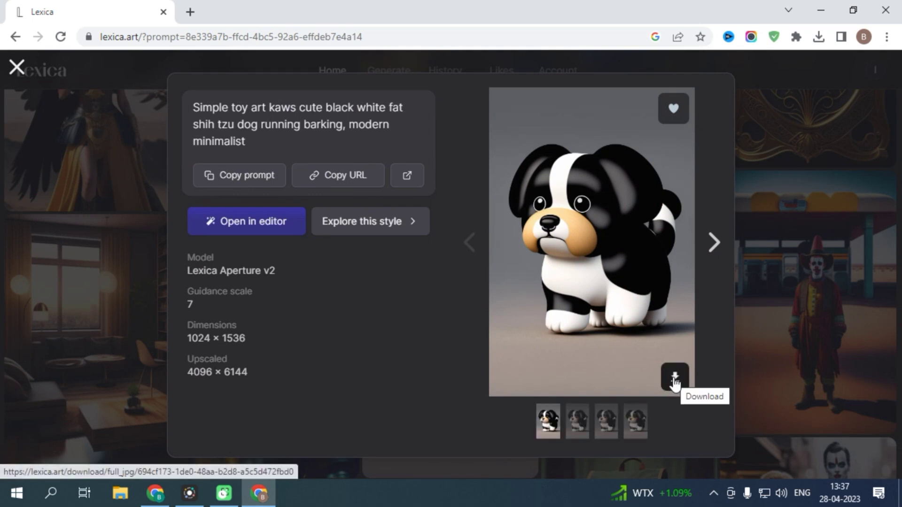
{"action": "left_click", "coordinate": [17, 67]}
Search the Lexica image library for "peacock"
{"action": "scroll", "coordinate": [528, 390], "scroll_direction": "up", "scroll_amount": 15}
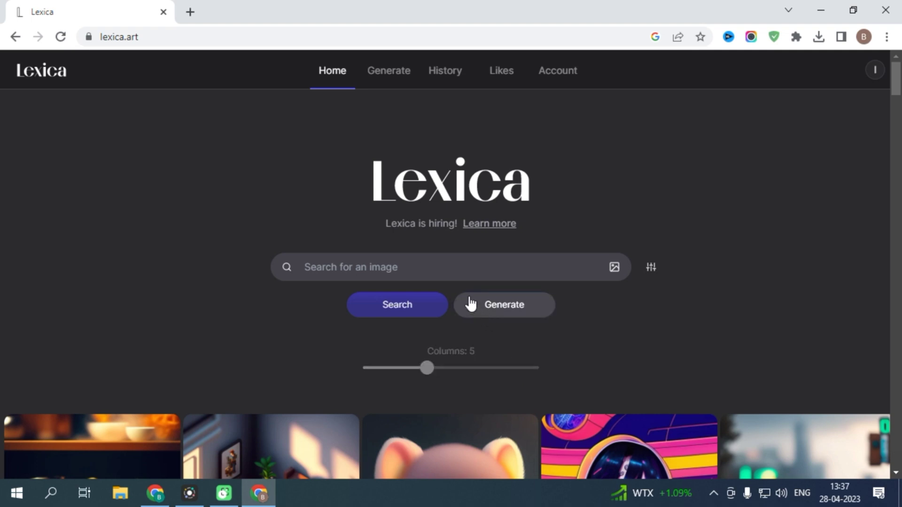
{"action": "left_click", "coordinate": [428, 266]}
{"action": "type", "text": "pea"}
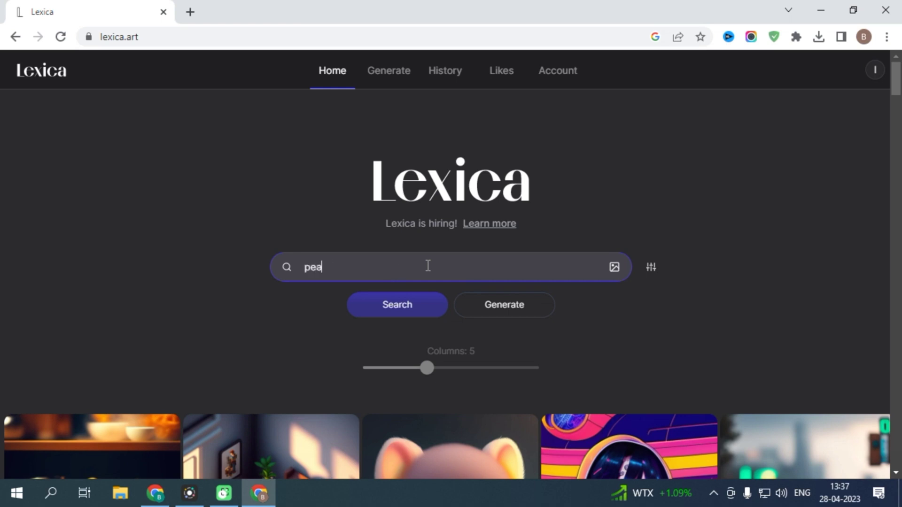
{"action": "type", "text": "cock"}
{"action": "key", "text": "Return"}
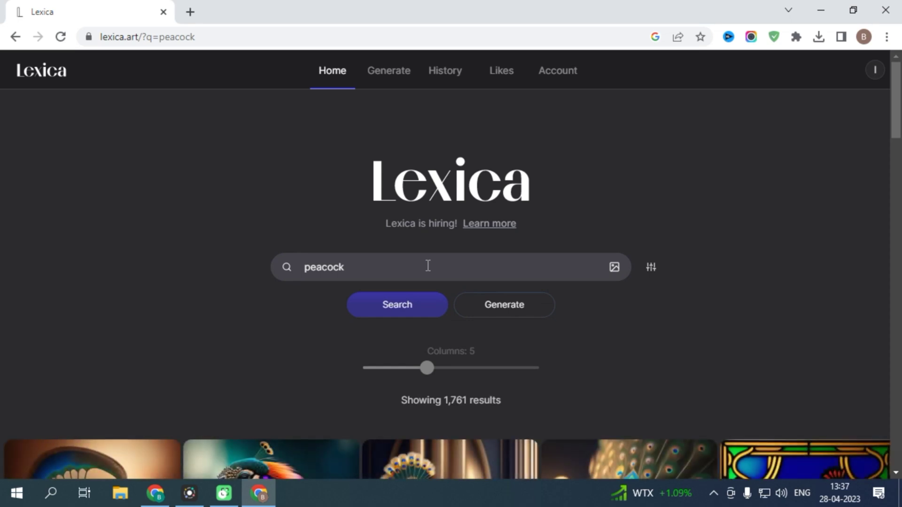
Look through the peacock images and view the prompt and settings of the full color peacock painting in a frame
{"action": "scroll", "coordinate": [509, 311], "scroll_direction": "down", "scroll_amount": 10}
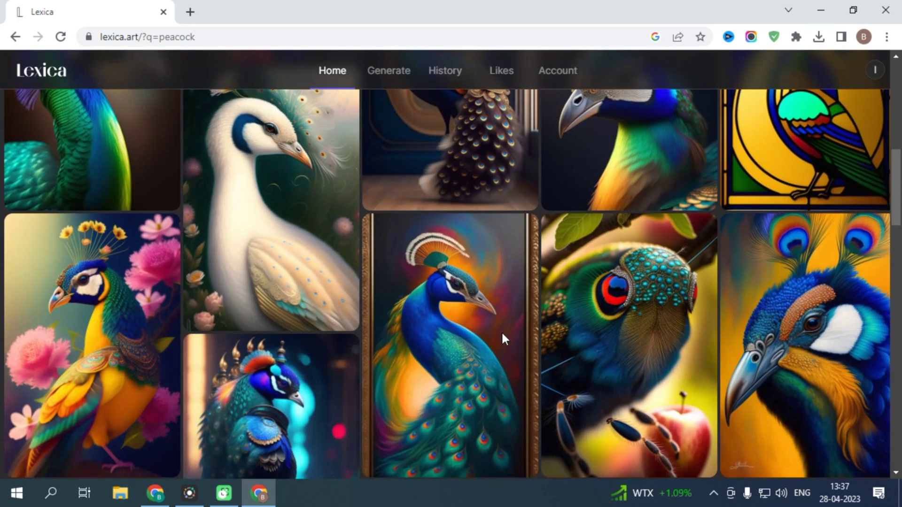
{"action": "scroll", "coordinate": [500, 331], "scroll_direction": "down", "scroll_amount": 15}
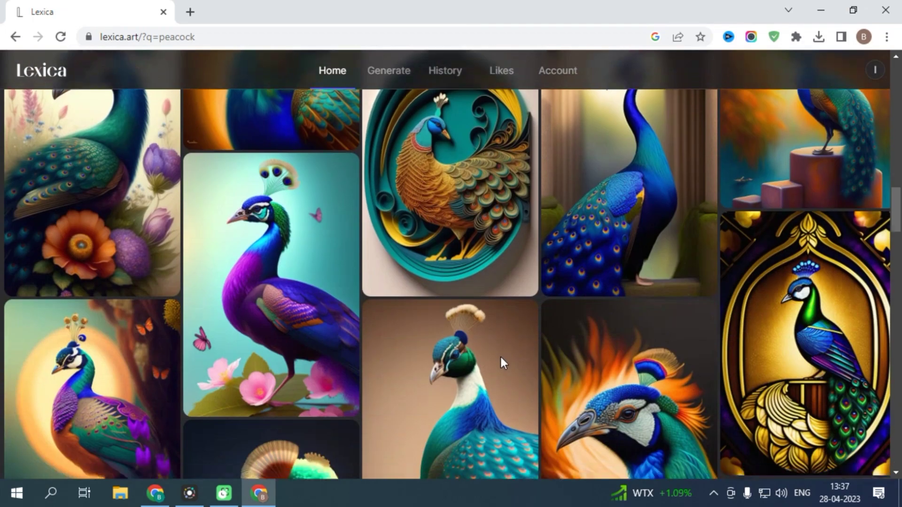
{"action": "scroll", "coordinate": [500, 363], "scroll_direction": "down", "scroll_amount": 15}
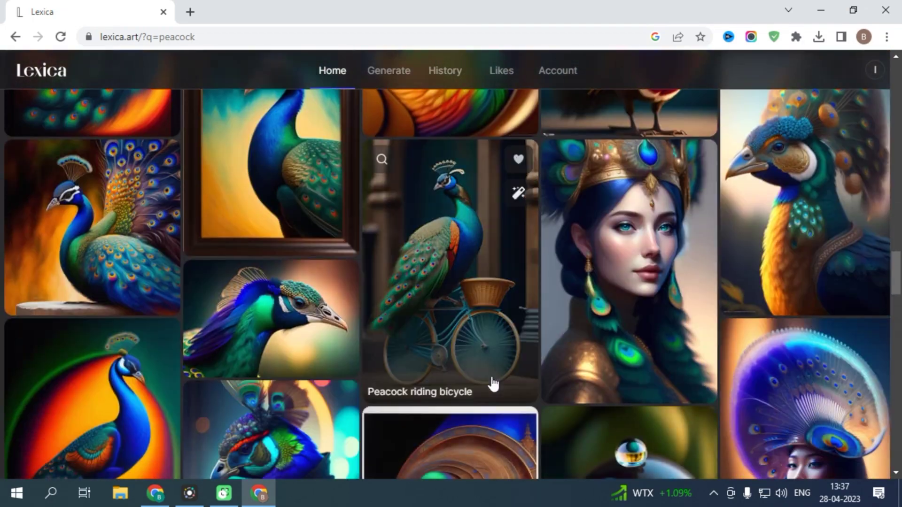
{"action": "scroll", "coordinate": [492, 384], "scroll_direction": "down", "scroll_amount": 15}
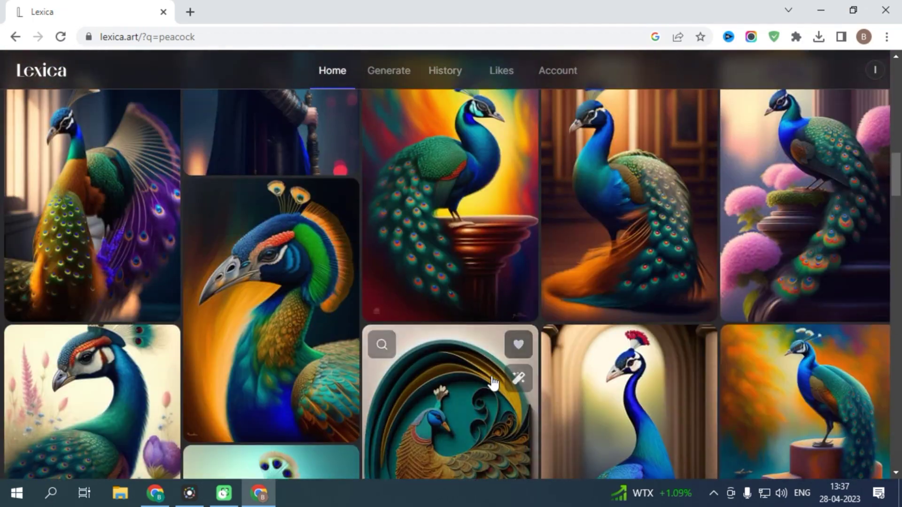
{"action": "scroll", "coordinate": [504, 379], "scroll_direction": "up", "scroll_amount": 6}
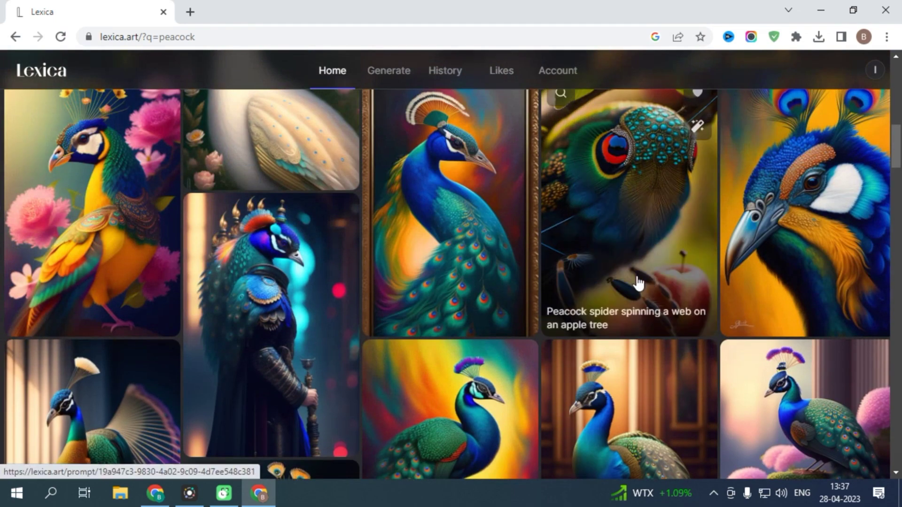
{"action": "left_click", "coordinate": [454, 237]}
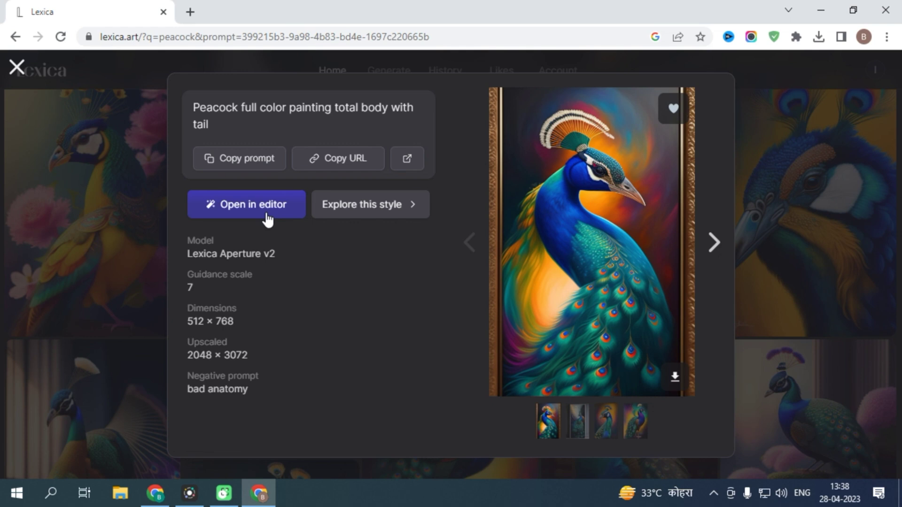
{"action": "left_click", "coordinate": [21, 88]}
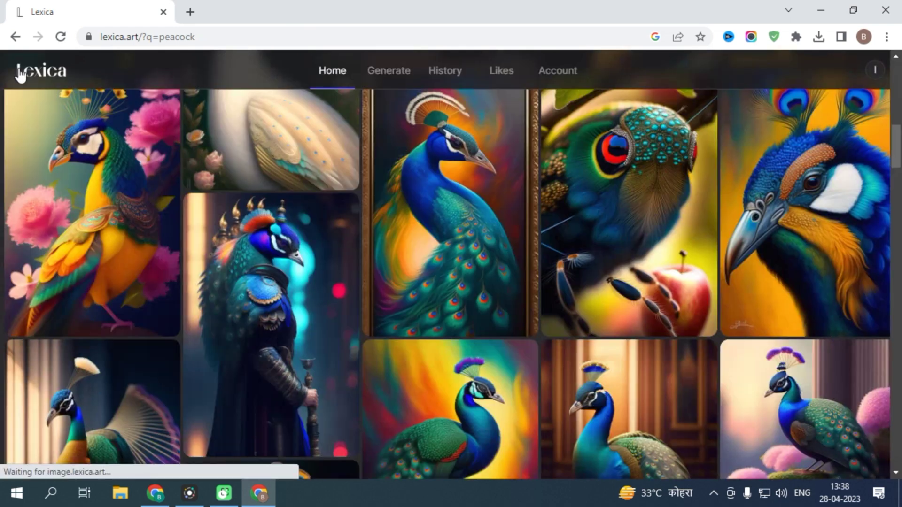
On the Generate page, create images from a prompt beginning "A beautiful indian girl, traditional Indian clothing, jewelry, or henna designs"
{"action": "left_click", "coordinate": [42, 70]}
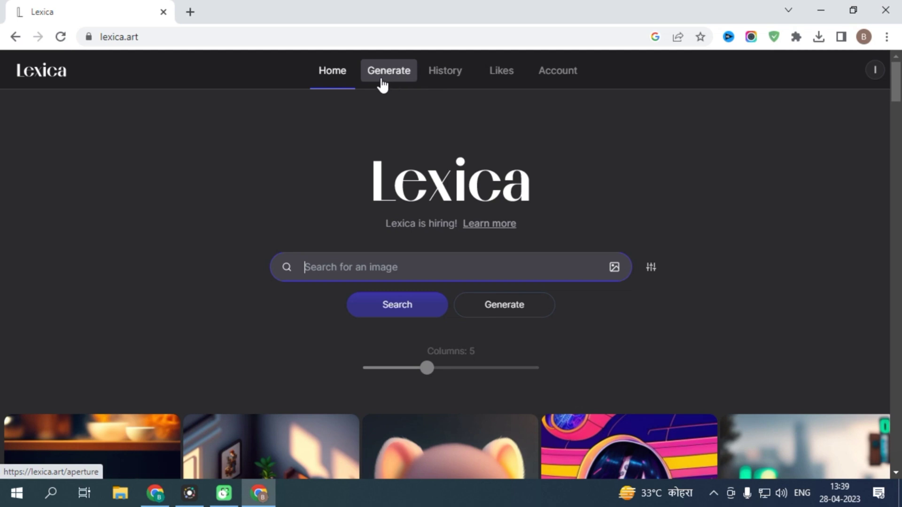
{"action": "left_click", "coordinate": [396, 81]}
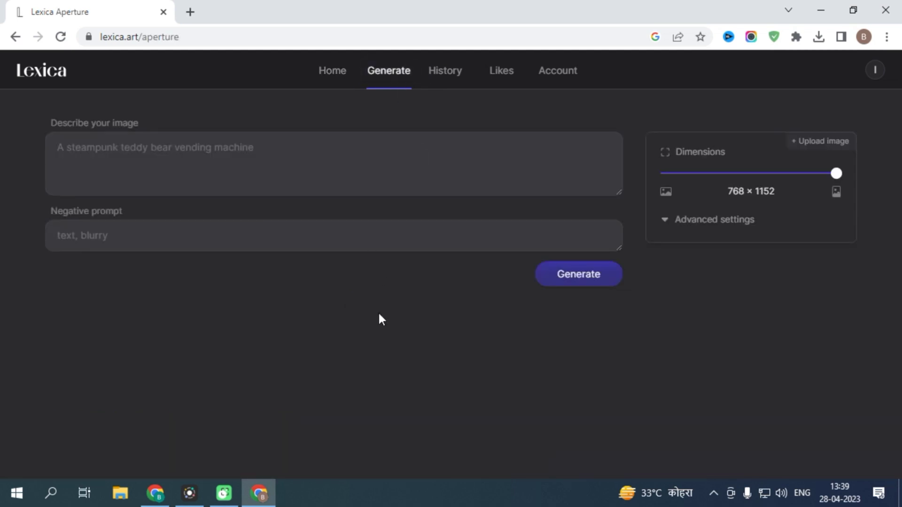
{"action": "left_click", "coordinate": [141, 162]}
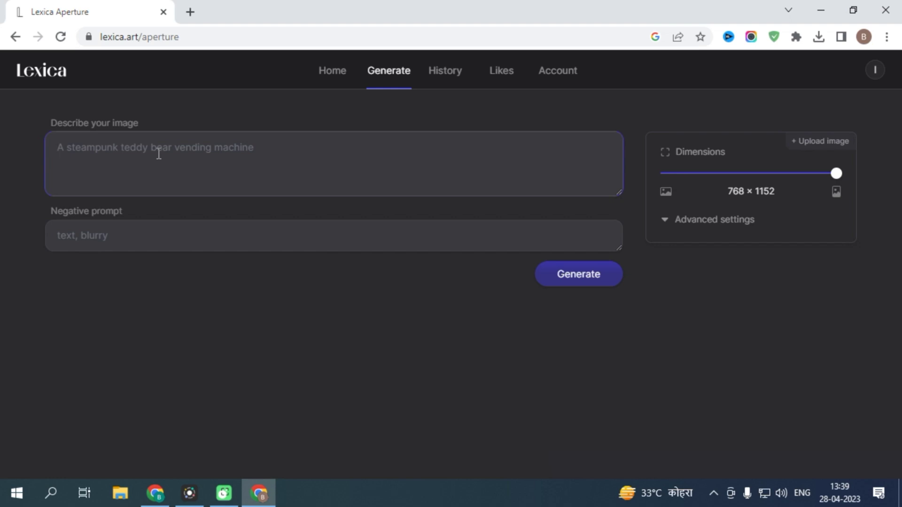
{"action": "type", "text": "A beautiful indian girl, traditional Indian clothing, jewelry, or henna designs to give your picture a more authentic and culturally rich feel,culture, such as a temple, a colorful marketplace, or even a Bollywood-inspired dance stage."}
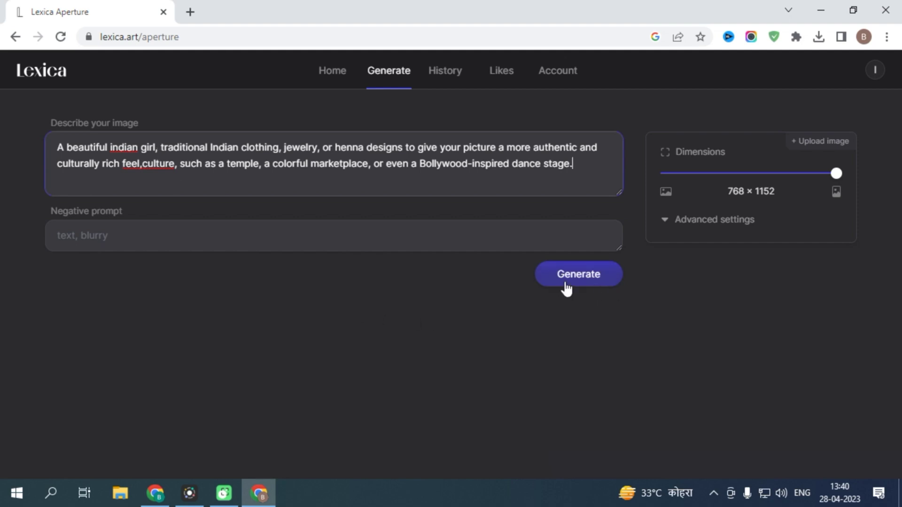
{"action": "left_click", "coordinate": [583, 282]}
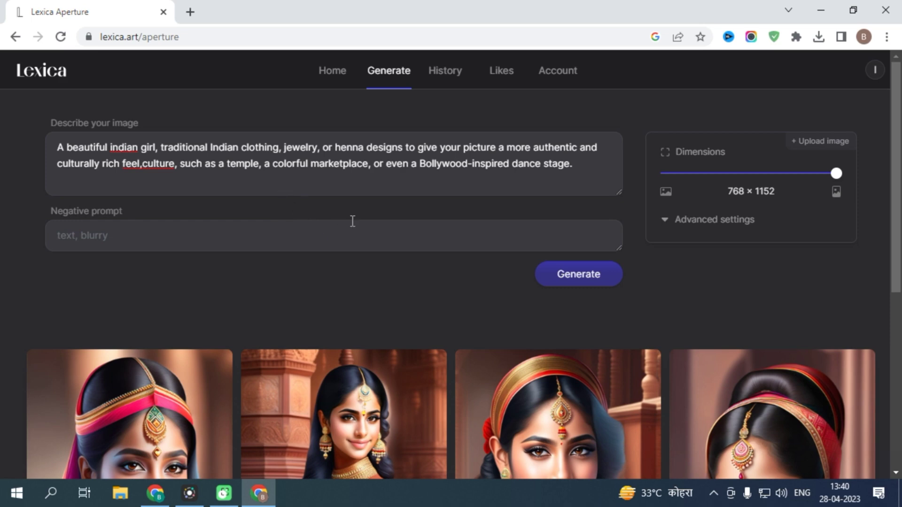
Examine the generated Indian girl images against their prompt and check the Outpaint option of the last image
{"action": "scroll", "coordinate": [352, 220], "scroll_direction": "down", "scroll_amount": 5}
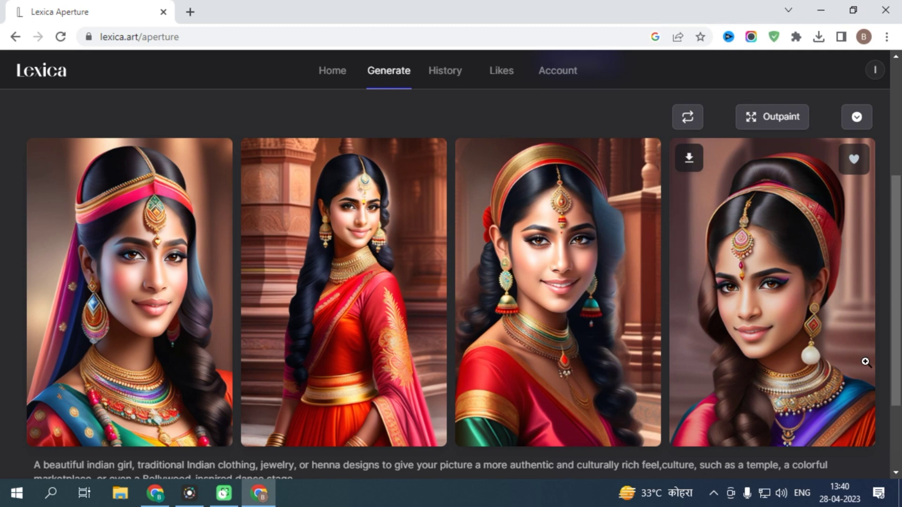
{"action": "scroll", "coordinate": [429, 242], "scroll_direction": "up", "scroll_amount": 5}
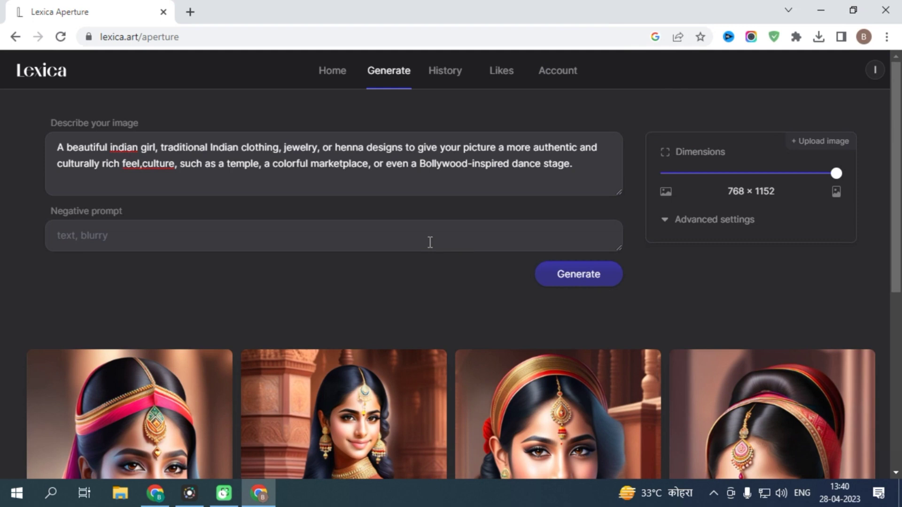
{"action": "left_click_drag", "start_coordinate": [58, 146], "coordinate": [580, 177]}
{"action": "left_click", "coordinate": [515, 303]}
{"action": "scroll", "coordinate": [599, 283], "scroll_direction": "down", "scroll_amount": 5}
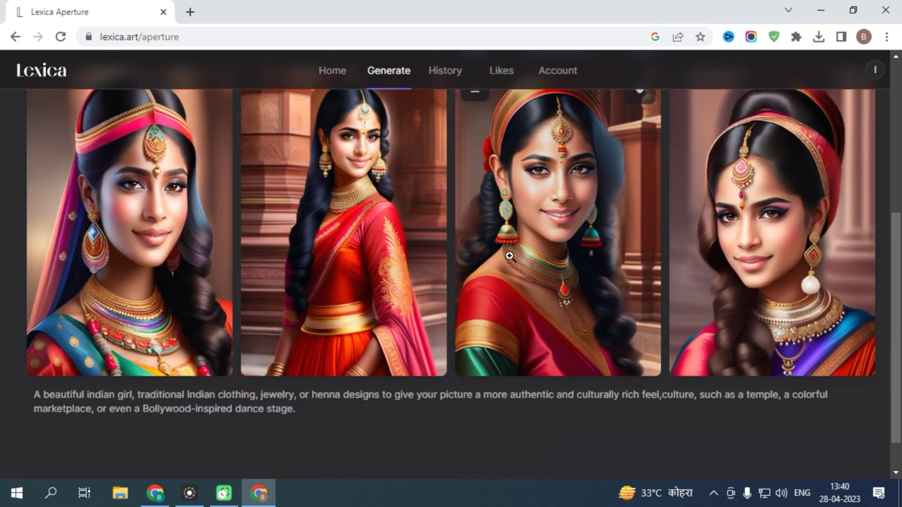
{"action": "scroll", "coordinate": [506, 256], "scroll_direction": "up", "scroll_amount": 4}
{"action": "scroll", "coordinate": [605, 234], "scroll_direction": "down", "scroll_amount": 3}
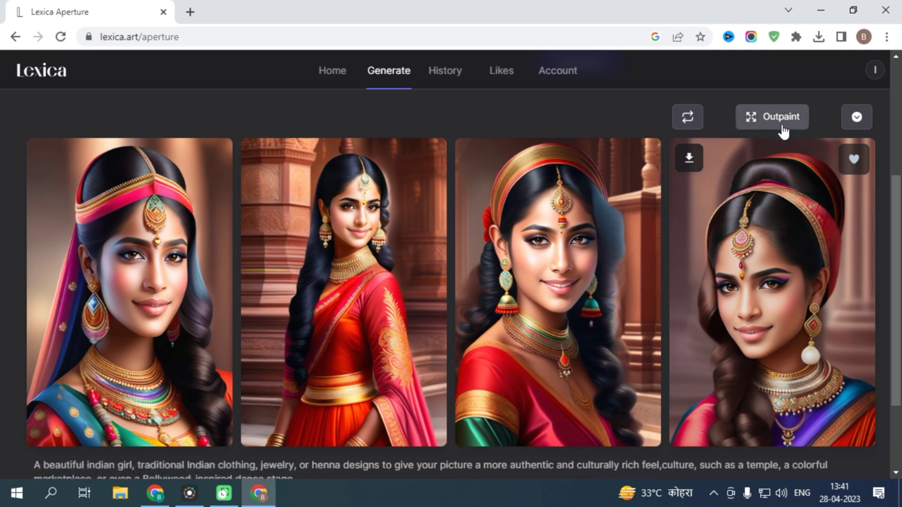
{"action": "scroll", "coordinate": [784, 132], "scroll_direction": "up", "scroll_amount": 3}
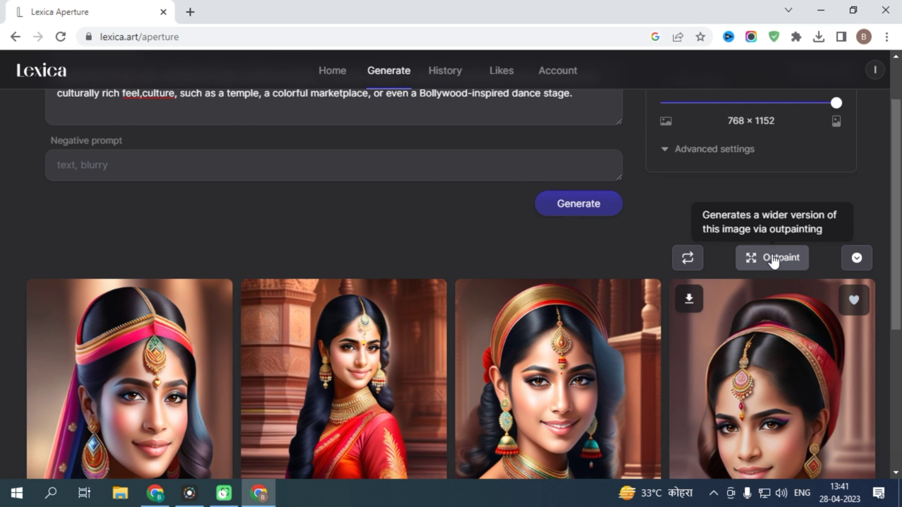
Outpaint the last generated Indian girl image to create wider versions of it
{"action": "scroll", "coordinate": [774, 261], "scroll_direction": "down", "scroll_amount": 3}
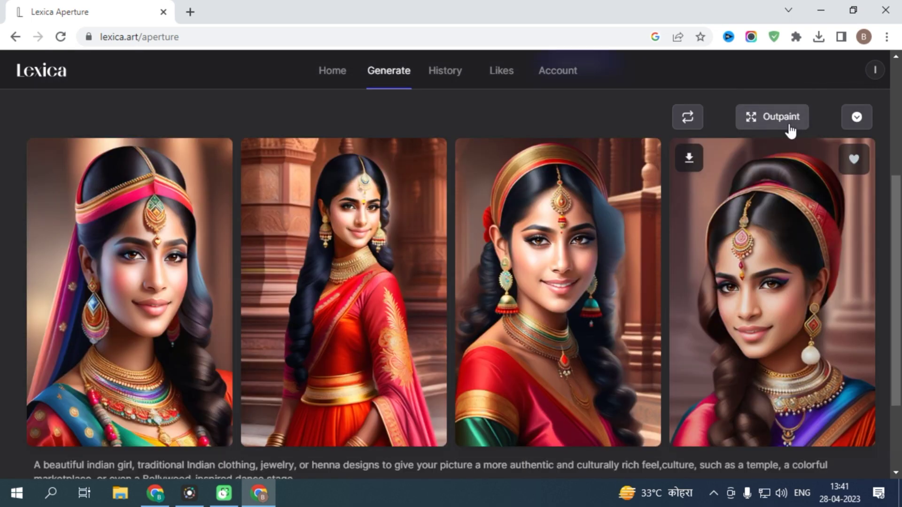
{"action": "scroll", "coordinate": [788, 197], "scroll_direction": "up", "scroll_amount": 2}
{"action": "scroll", "coordinate": [789, 214], "scroll_direction": "down", "scroll_amount": 2}
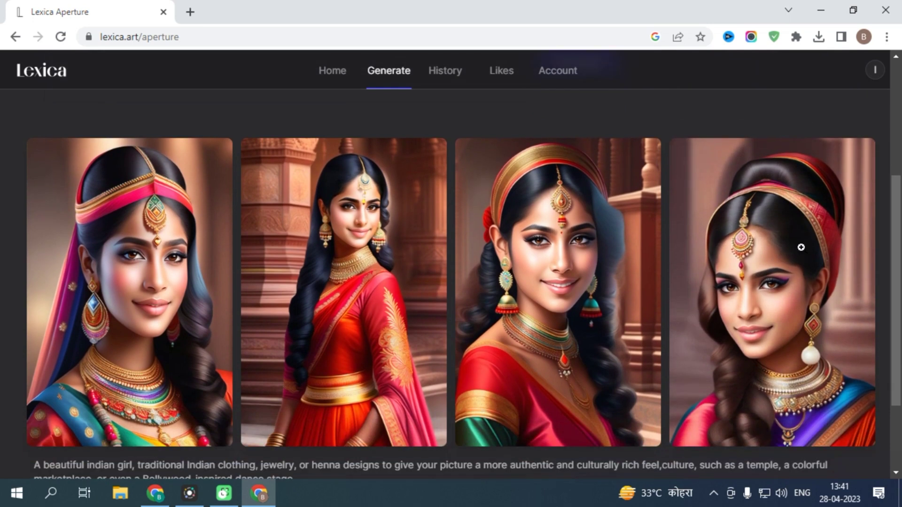
{"action": "mouse_move", "coordinate": [795, 258]}
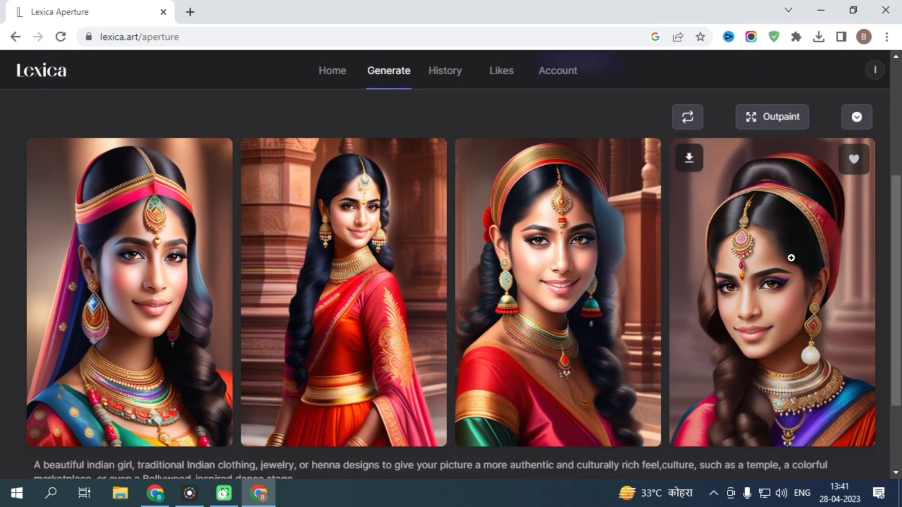
{"action": "left_click", "coordinate": [782, 117]}
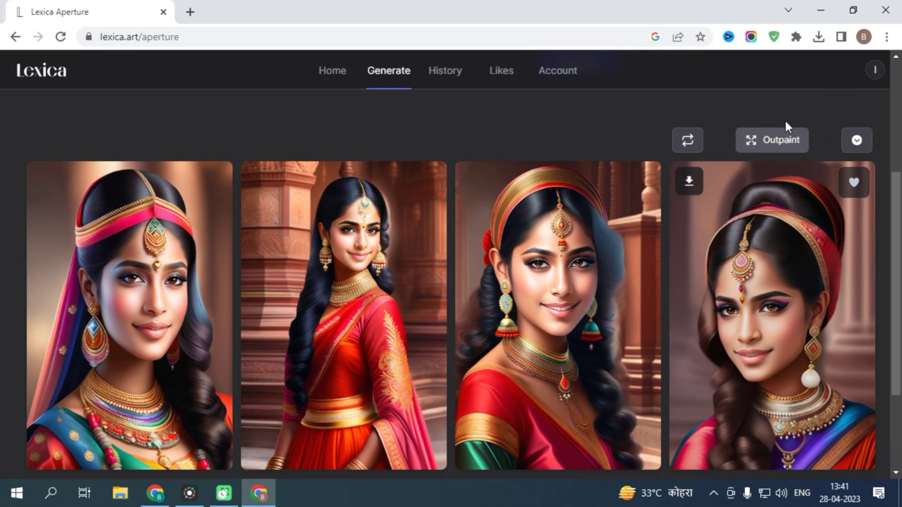
Compare the outpainted images with the original set of Indian girl images
{"action": "scroll", "coordinate": [302, 303], "scroll_direction": "up", "scroll_amount": 3}
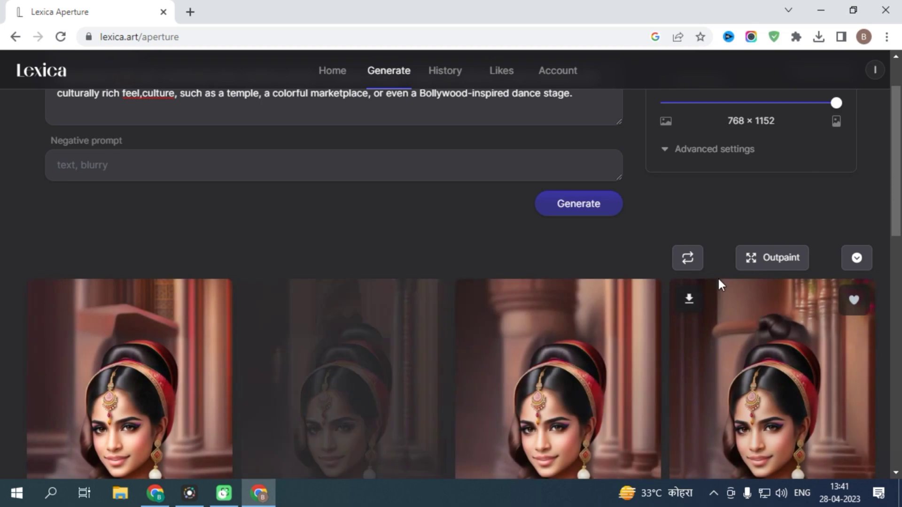
{"action": "scroll", "coordinate": [512, 300], "scroll_direction": "down", "scroll_amount": 9}
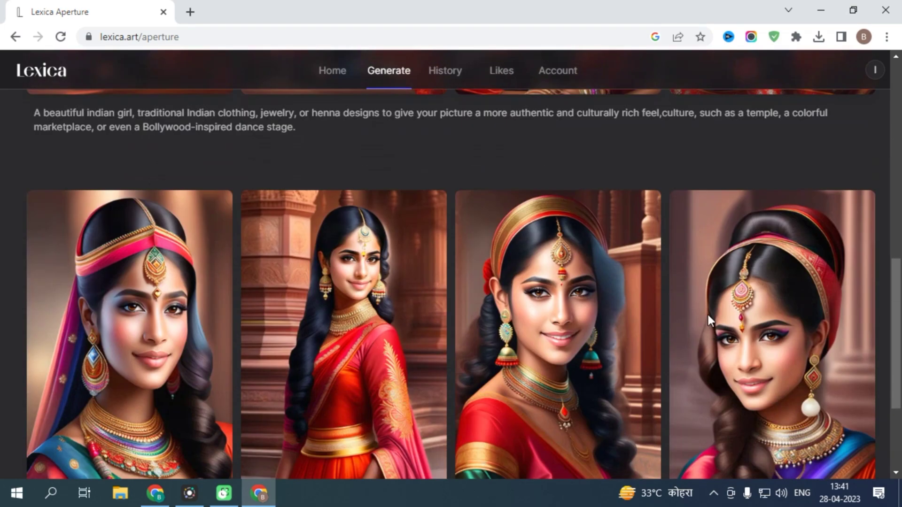
{"action": "scroll", "coordinate": [804, 343], "scroll_direction": "down", "scroll_amount": 3}
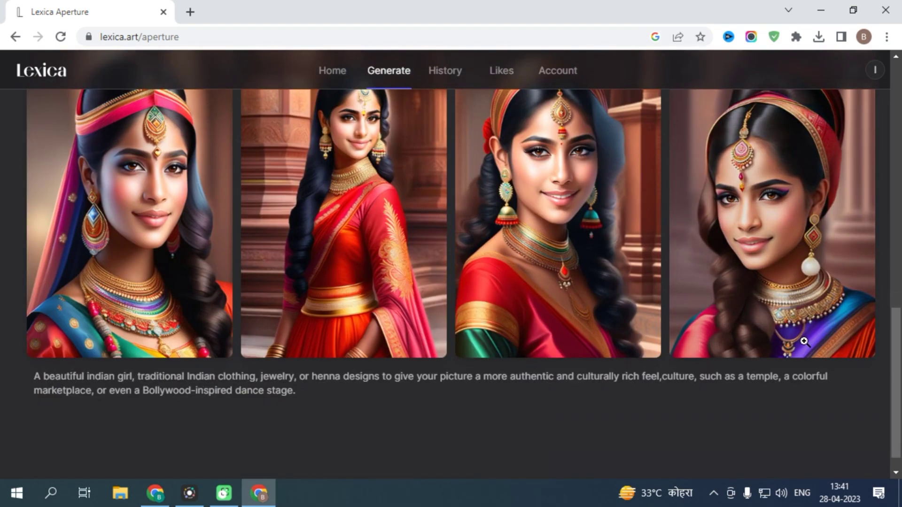
{"action": "scroll", "coordinate": [804, 341], "scroll_direction": "up", "scroll_amount": 7}
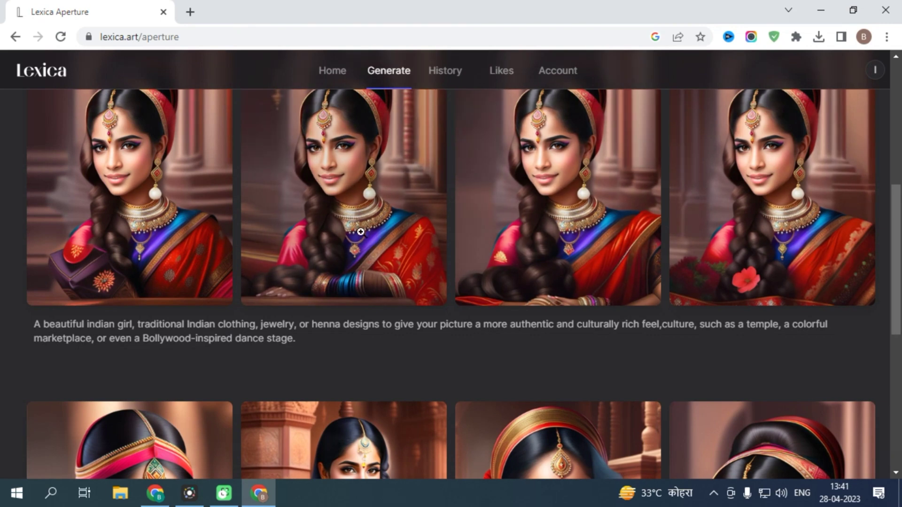
{"action": "scroll", "coordinate": [361, 232], "scroll_direction": "up", "scroll_amount": 2}
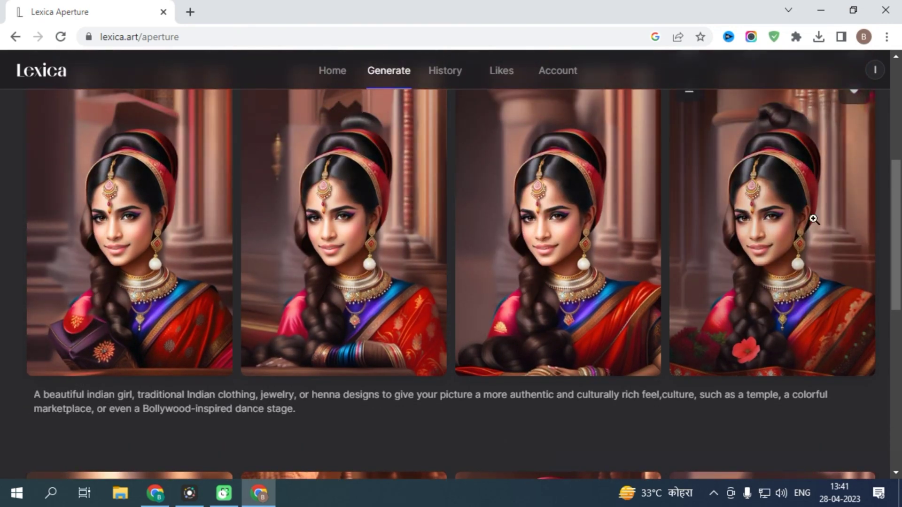
{"action": "scroll", "coordinate": [700, 227], "scroll_direction": "down", "scroll_amount": 8}
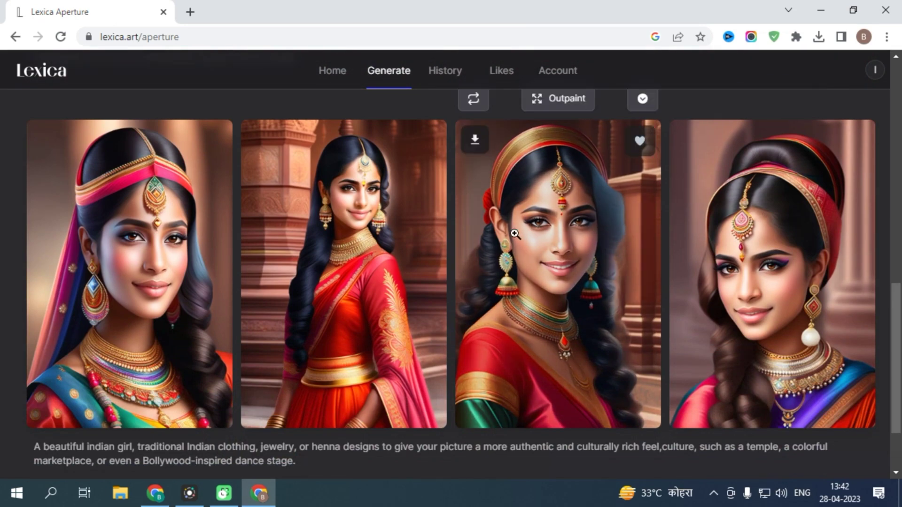
Generate variations of the third image in the original Indian girl set
{"action": "scroll", "coordinate": [586, 256], "scroll_direction": "up", "scroll_amount": 3}
{"action": "scroll", "coordinate": [585, 258], "scroll_direction": "down", "scroll_amount": 2}
{"action": "scroll", "coordinate": [585, 264], "scroll_direction": "up", "scroll_amount": 3}
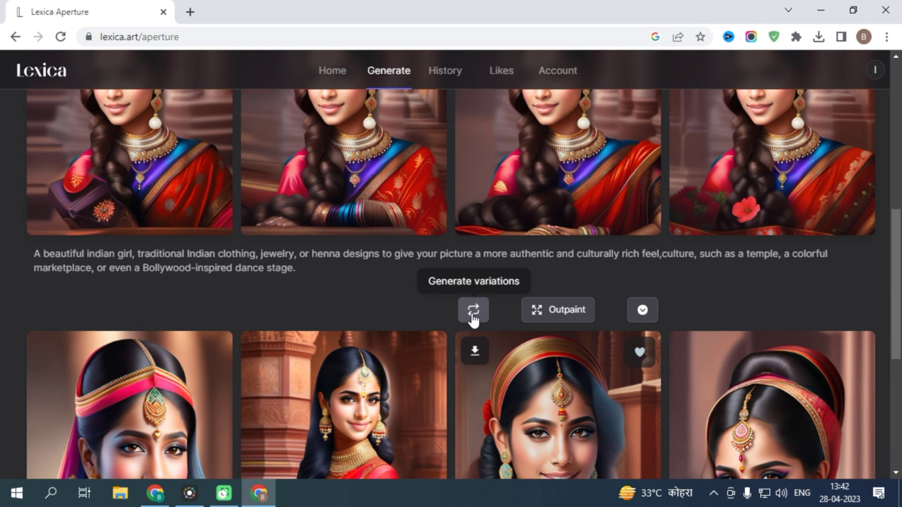
{"action": "left_click", "coordinate": [473, 311]}
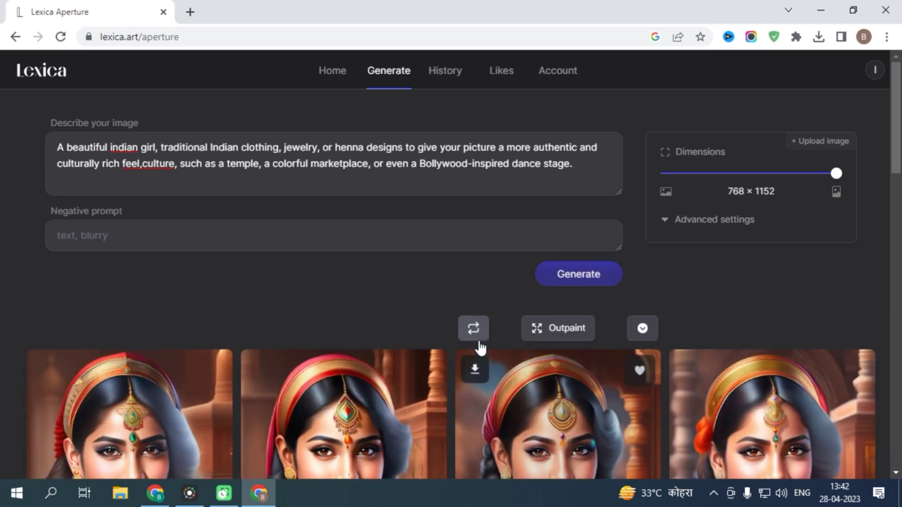
Examine the new variations alongside the outpainted images and the prompt they share
{"action": "scroll", "coordinate": [480, 349], "scroll_direction": "down", "scroll_amount": 13}
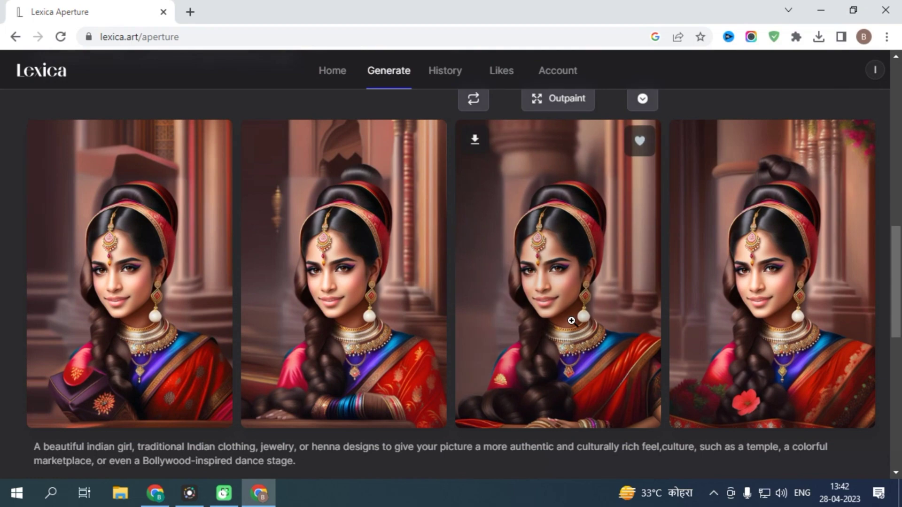
{"action": "scroll", "coordinate": [573, 329], "scroll_direction": "up", "scroll_amount": 5}
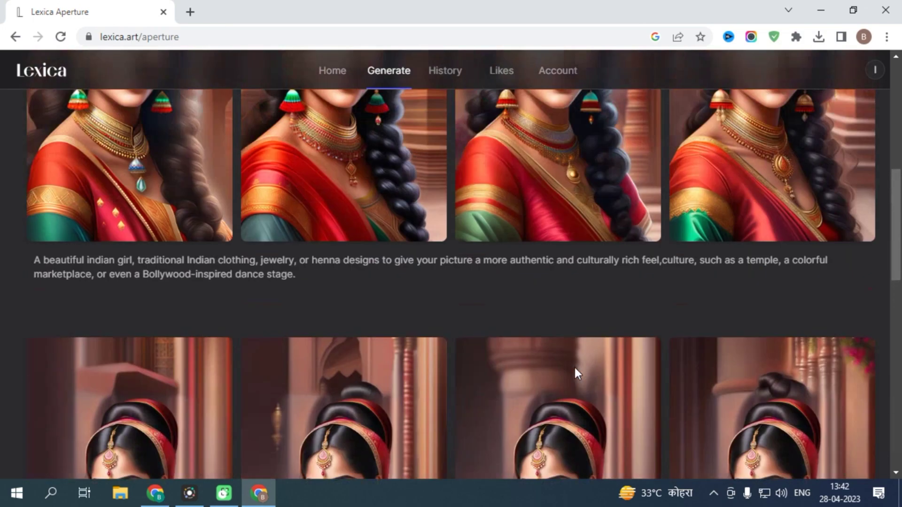
{"action": "scroll", "coordinate": [574, 368], "scroll_direction": "up", "scroll_amount": 5}
{"action": "scroll", "coordinate": [502, 365], "scroll_direction": "down", "scroll_amount": 1}
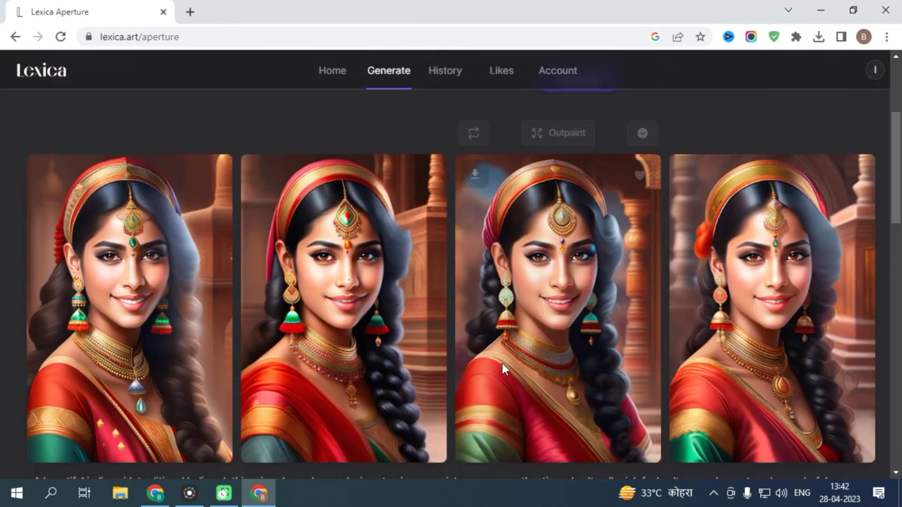
{"action": "scroll", "coordinate": [502, 364], "scroll_direction": "down", "scroll_amount": 2}
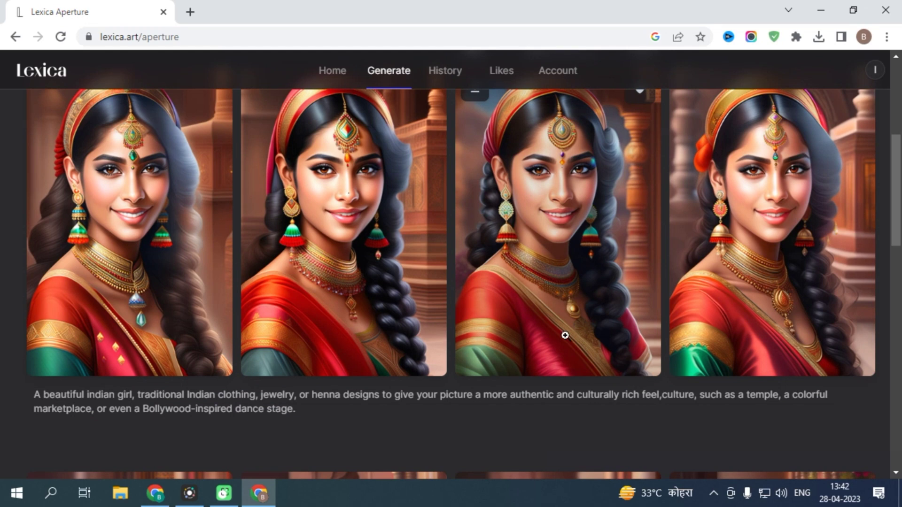
{"action": "scroll", "coordinate": [565, 335], "scroll_direction": "up", "scroll_amount": 3}
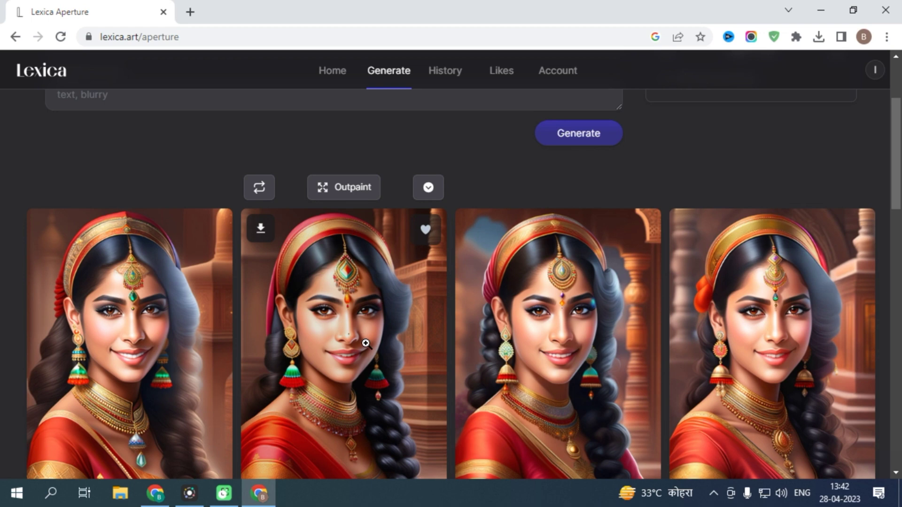
{"action": "scroll", "coordinate": [276, 320], "scroll_direction": "up", "scroll_amount": 3}
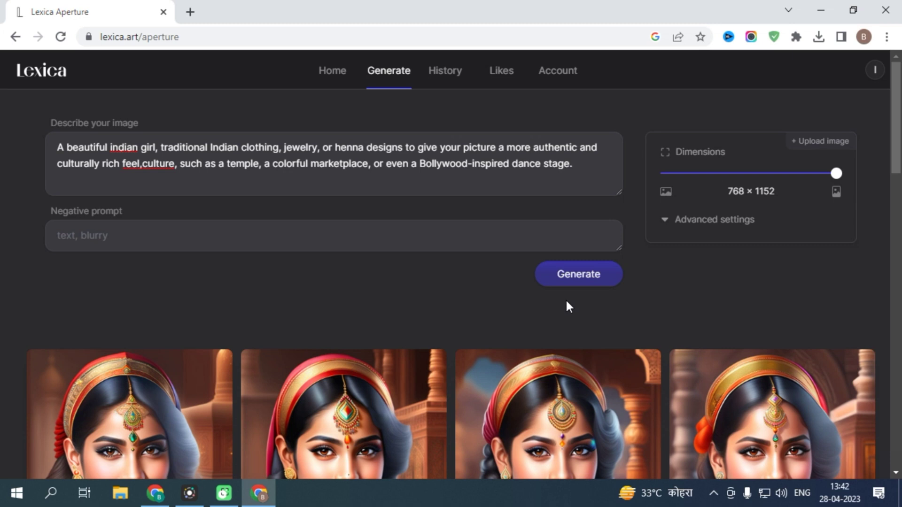
Load the third variation's image into the editor as the Image to Image source
{"action": "scroll", "coordinate": [567, 302], "scroll_direction": "down", "scroll_amount": 3}
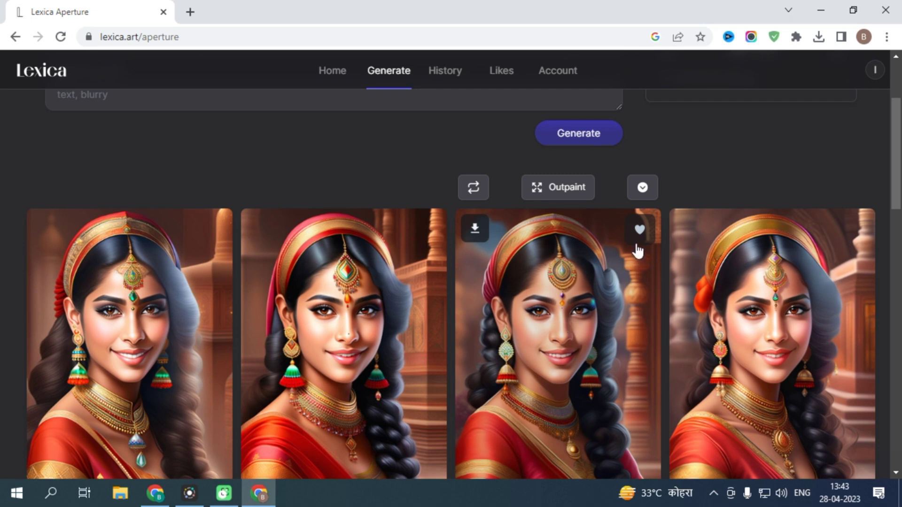
{"action": "left_click", "coordinate": [642, 191]}
{"action": "left_click", "coordinate": [641, 187]}
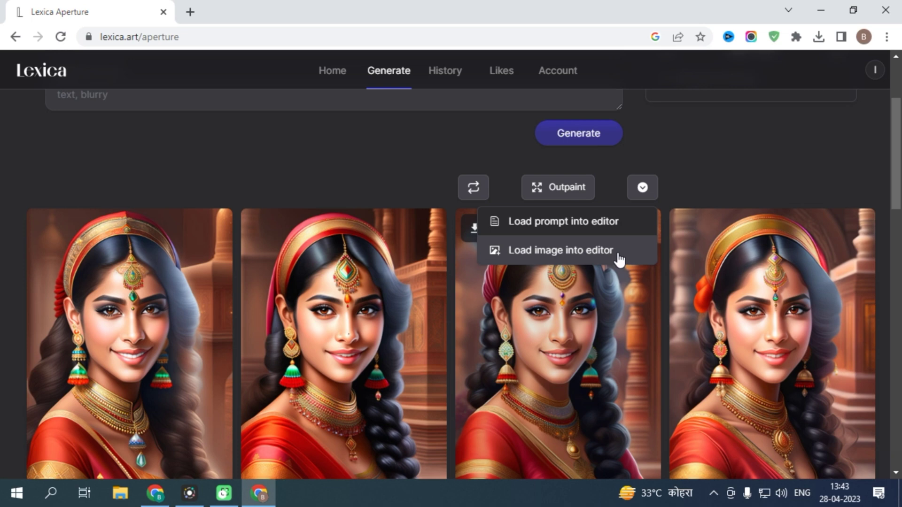
{"action": "left_click", "coordinate": [600, 250]}
{"action": "left_click", "coordinate": [537, 188]}
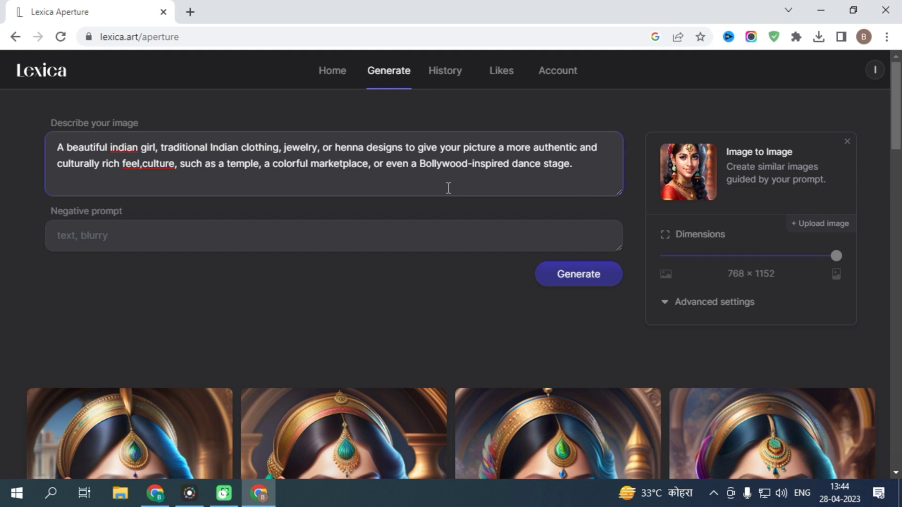
Clear the image description and remove the loaded Image to Image source
{"action": "left_click_drag", "start_coordinate": [57, 147], "coordinate": [588, 175]}
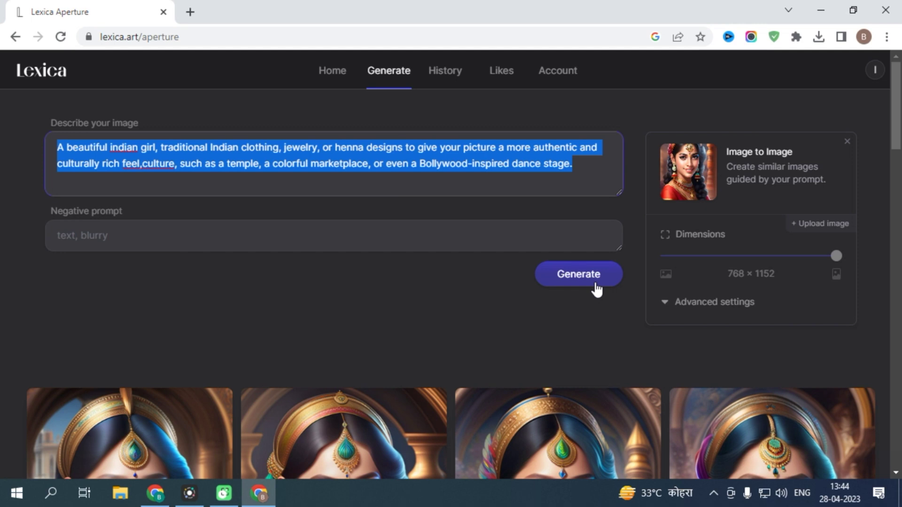
{"action": "left_click_drag", "start_coordinate": [57, 150], "coordinate": [587, 179]}
{"action": "key", "text": "BackSpace"}
{"action": "left_click", "coordinate": [131, 232]}
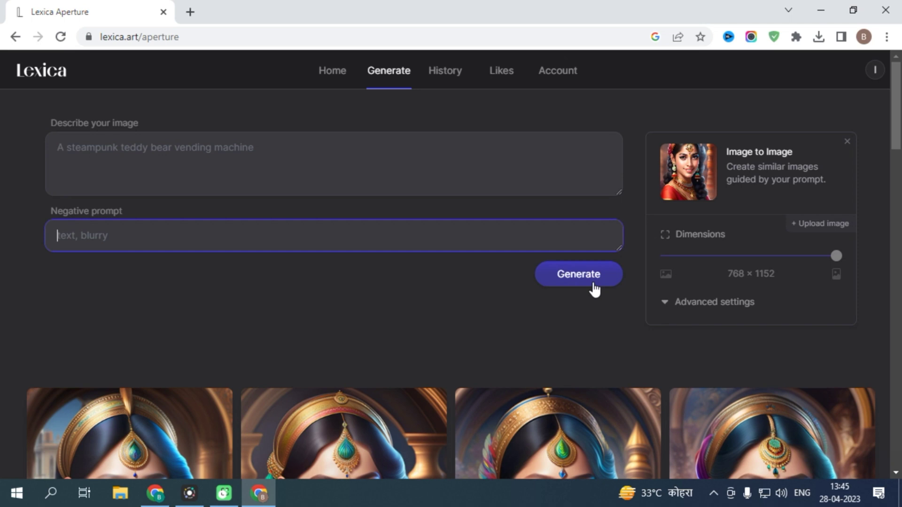
{"action": "left_click", "coordinate": [672, 143]}
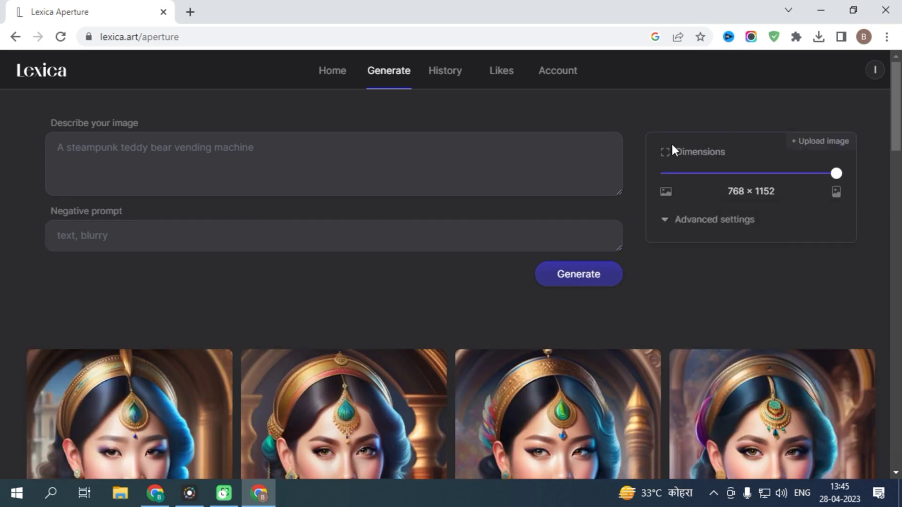
Upload a photo of a long-haired woman from the Downloads folder as the Image to Image source
{"action": "left_click", "coordinate": [826, 149]}
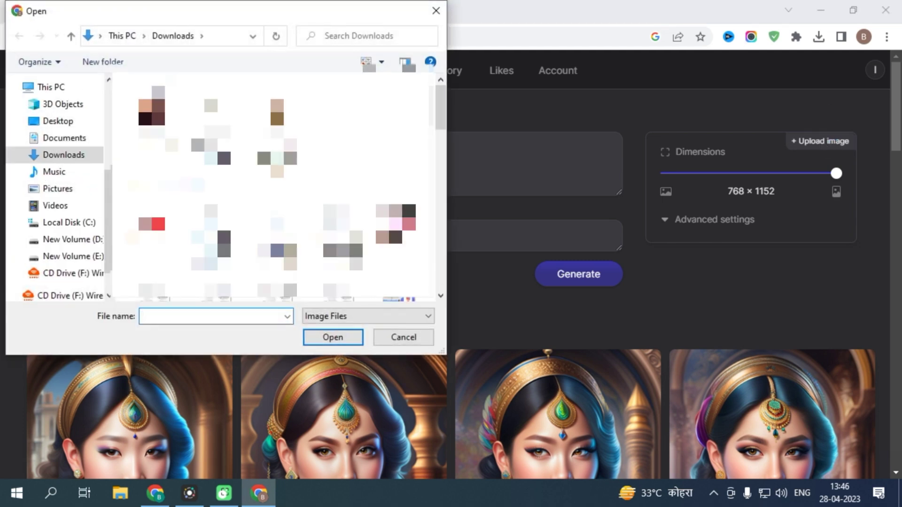
{"action": "left_click", "coordinate": [278, 139]}
{"action": "left_click", "coordinate": [332, 337]}
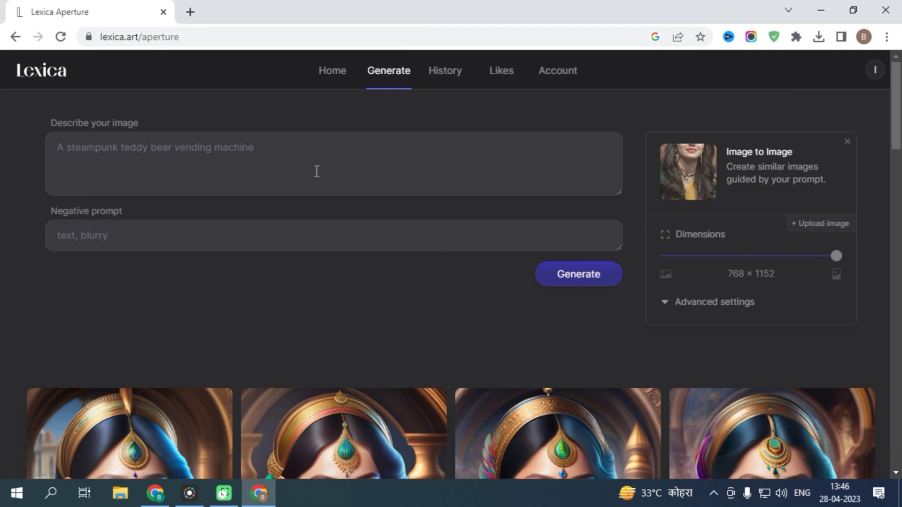
Generate images from the uploaded photo with the prompt "convert this images in traditional indian clothes and jewellery"
{"action": "left_click", "coordinate": [215, 152]}
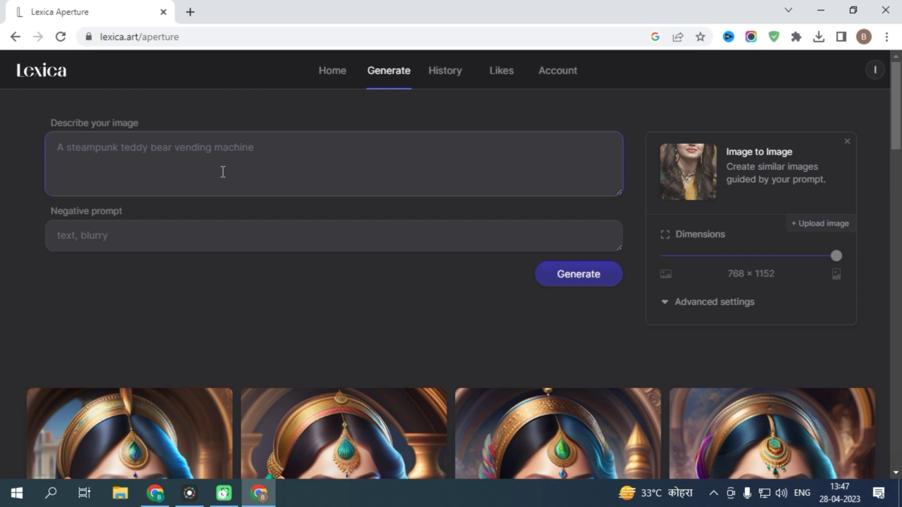
{"action": "type", "text": "con"}
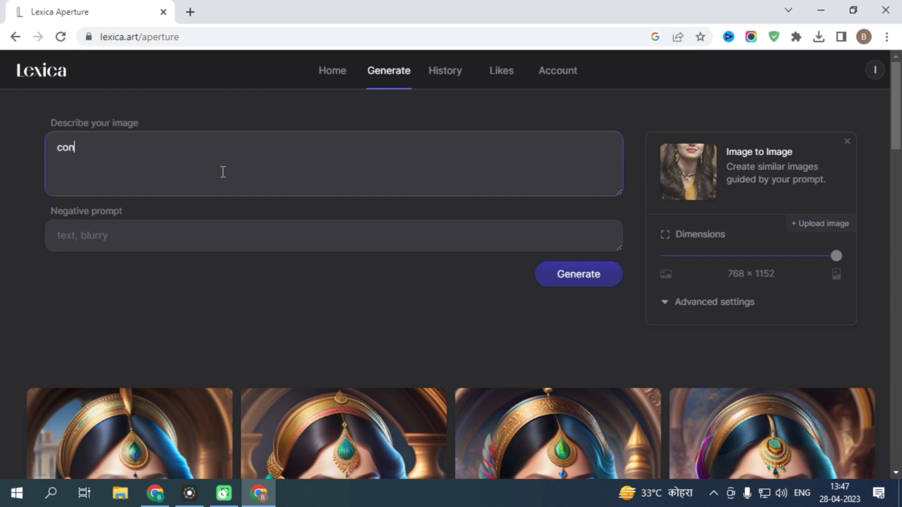
{"action": "type", "text": "vert this images in tr"}
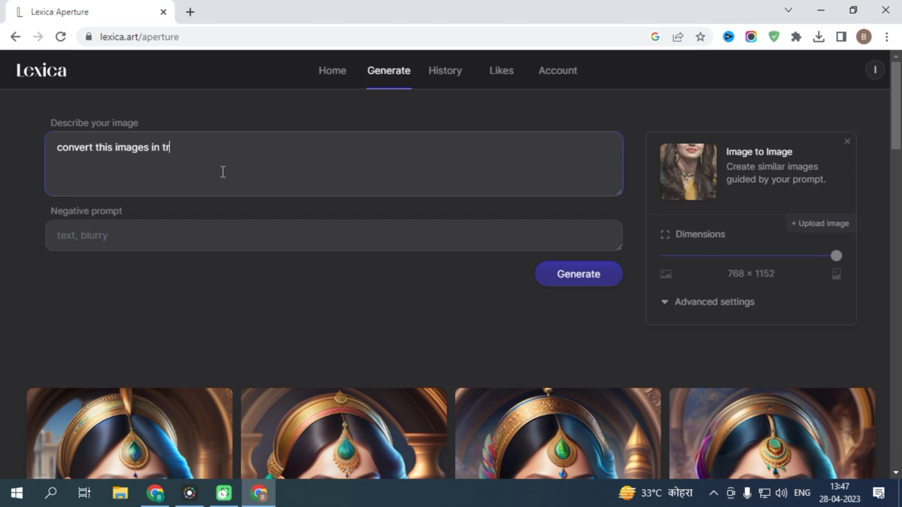
{"action": "type", "text": "aditional indian"}
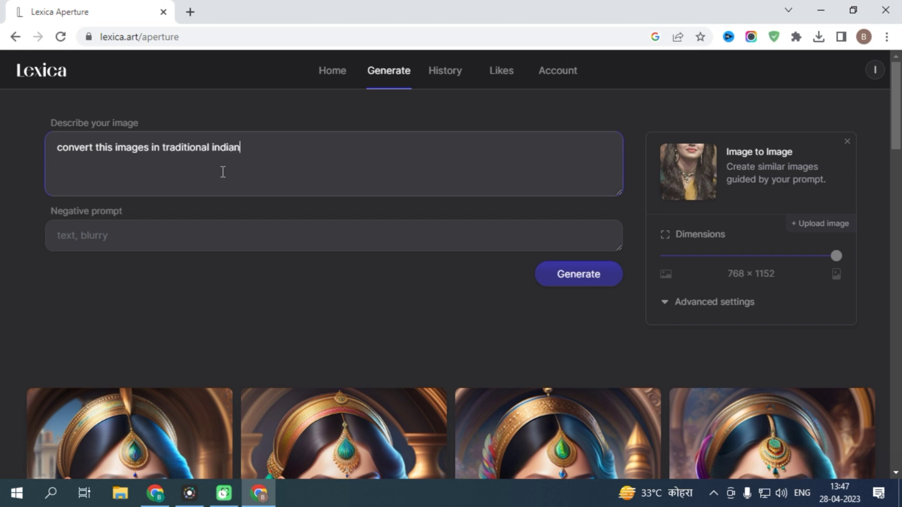
{"action": "type", "text": " clothes and jewellery"}
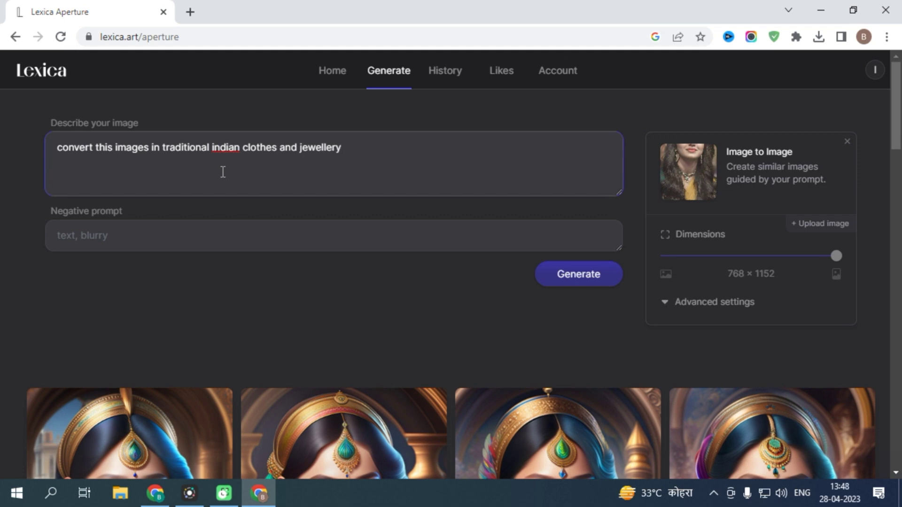
{"action": "left_click", "coordinate": [594, 280]}
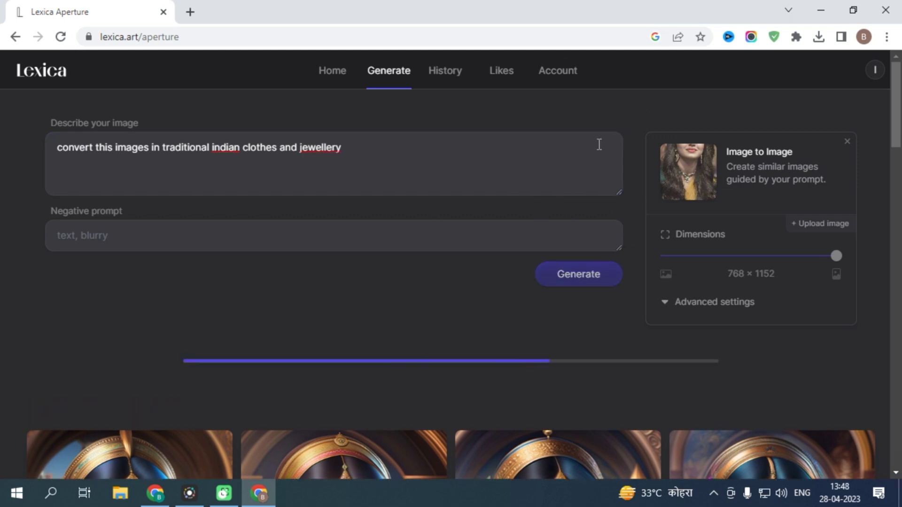
Review the images generated from the uploaded photo and download the last one
{"action": "scroll", "coordinate": [535, 235], "scroll_direction": "down", "scroll_amount": 5}
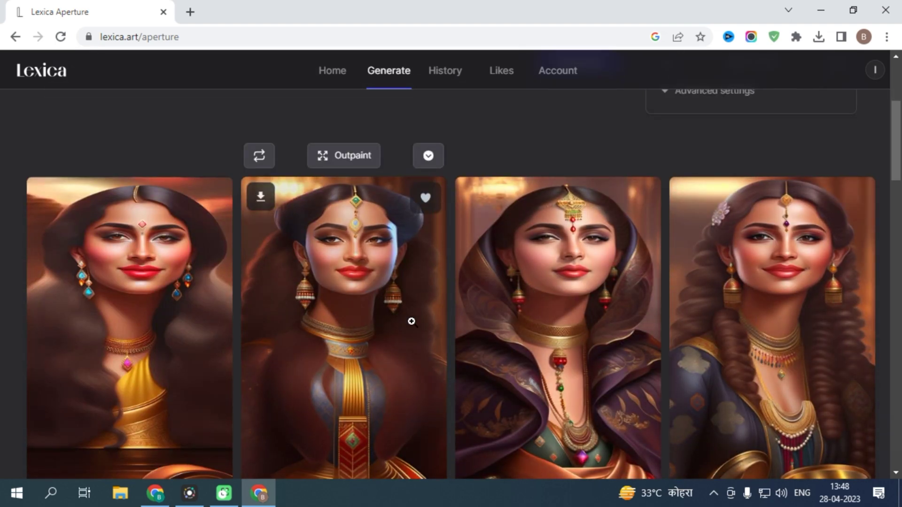
{"action": "scroll", "coordinate": [370, 338], "scroll_direction": "down", "scroll_amount": 1}
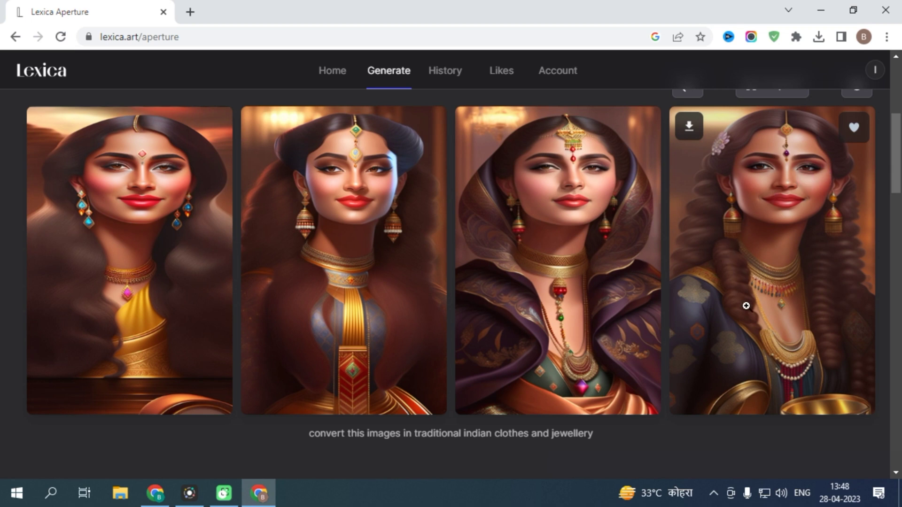
{"action": "scroll", "coordinate": [759, 314], "scroll_direction": "up", "scroll_amount": 2}
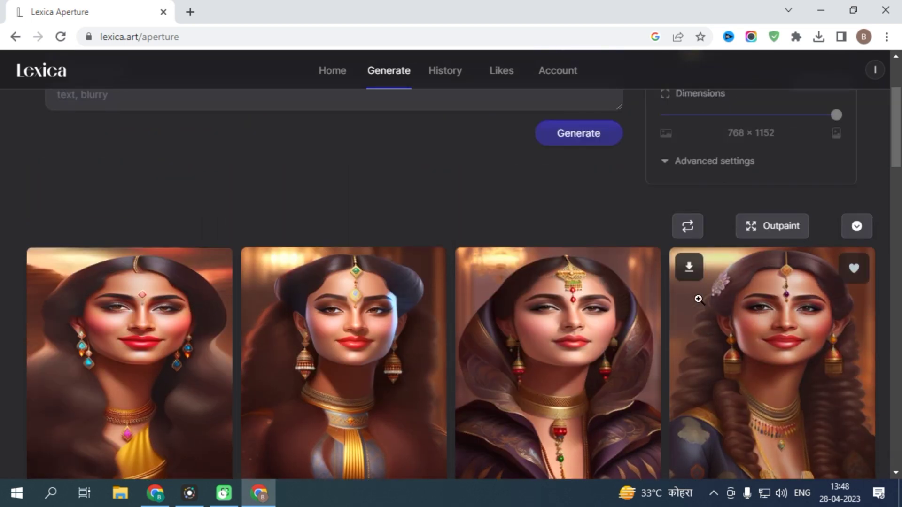
{"action": "left_click", "coordinate": [690, 279]}
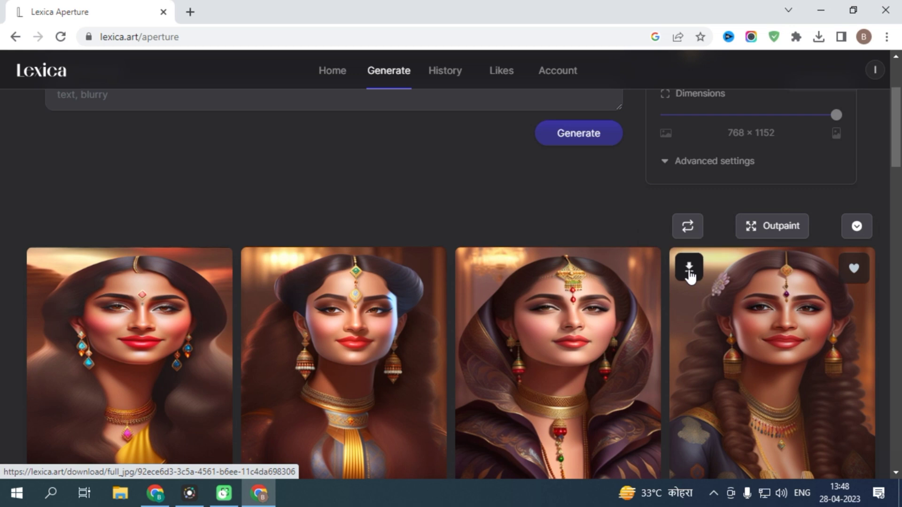